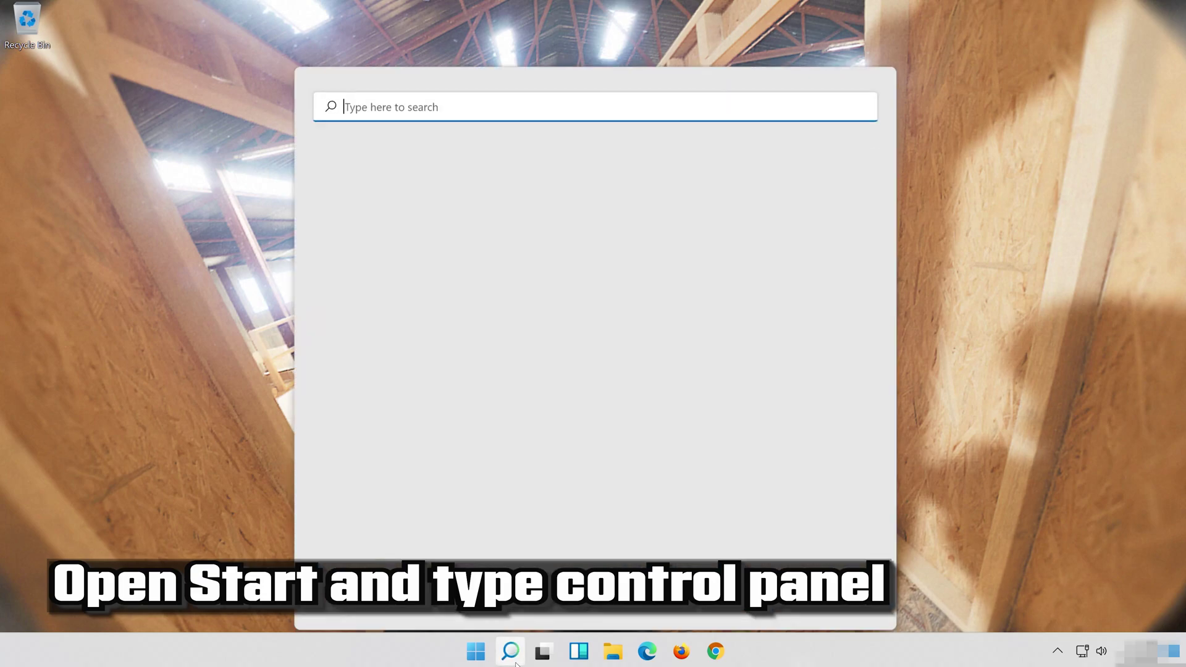
Search Windows for "control panel" and open the Control Panel
{"action": "type", "text": "c"}
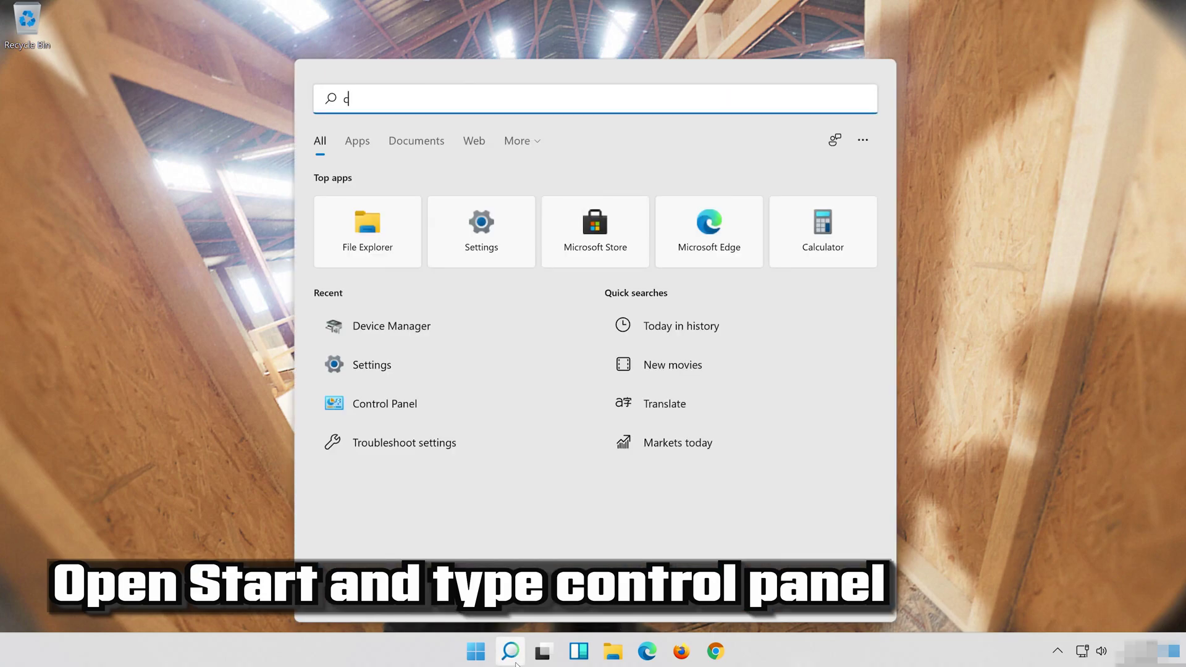
{"action": "type", "text": "ontro"}
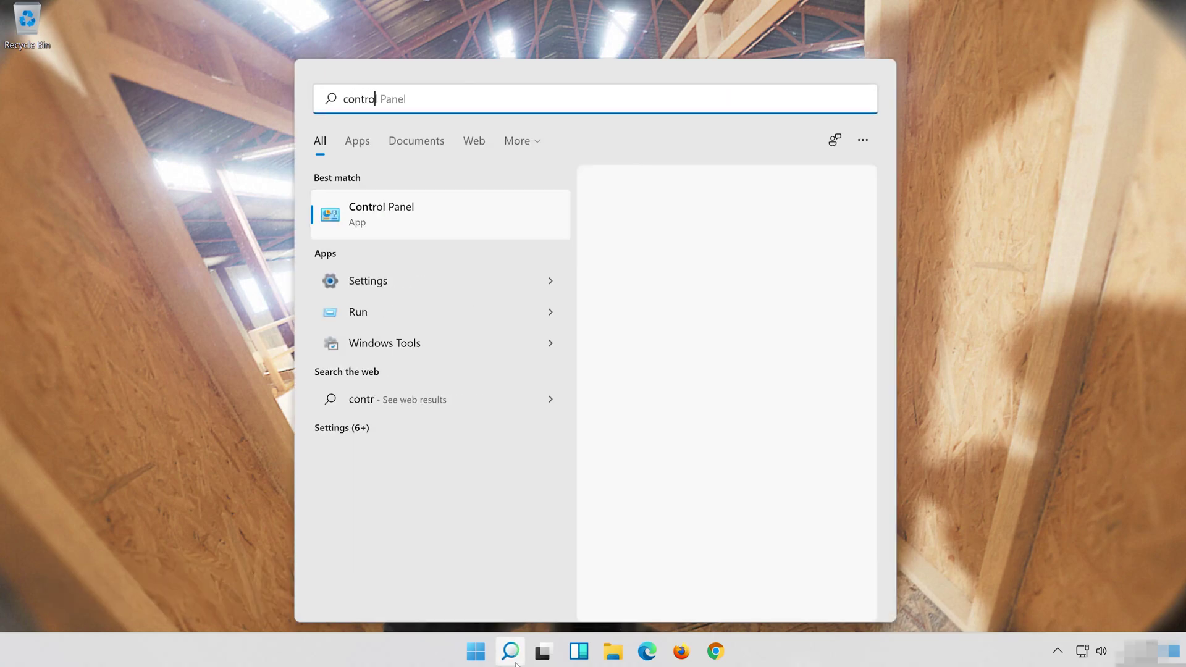
{"action": "type", "text": "l pane"}
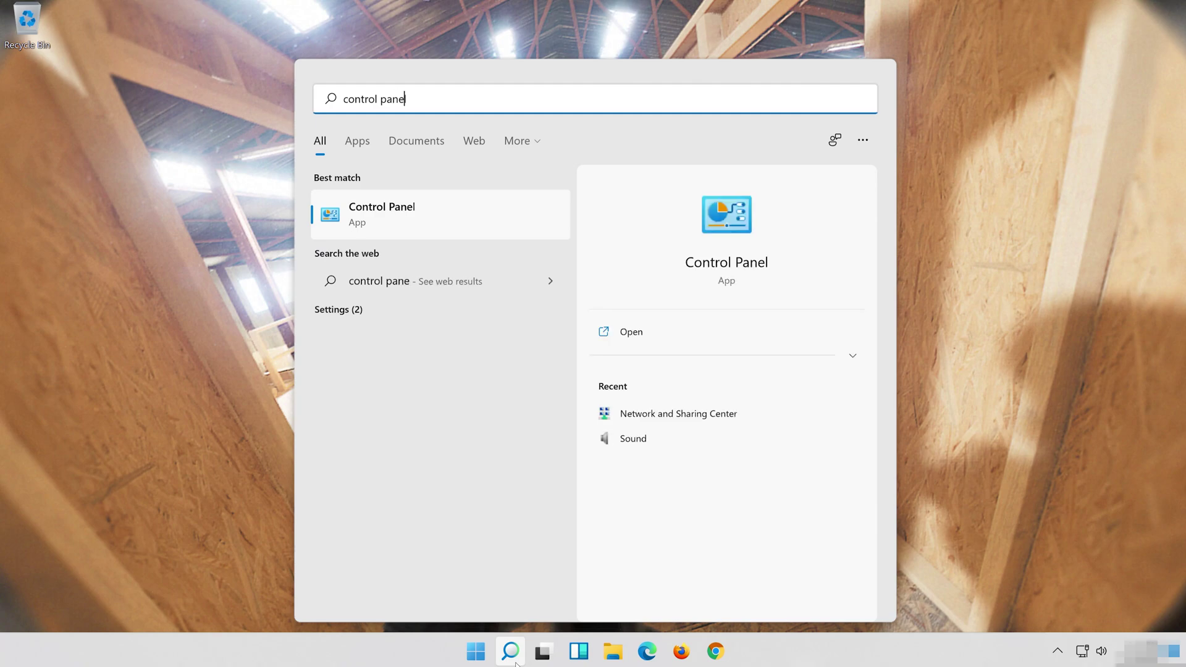
{"action": "type", "text": "l"}
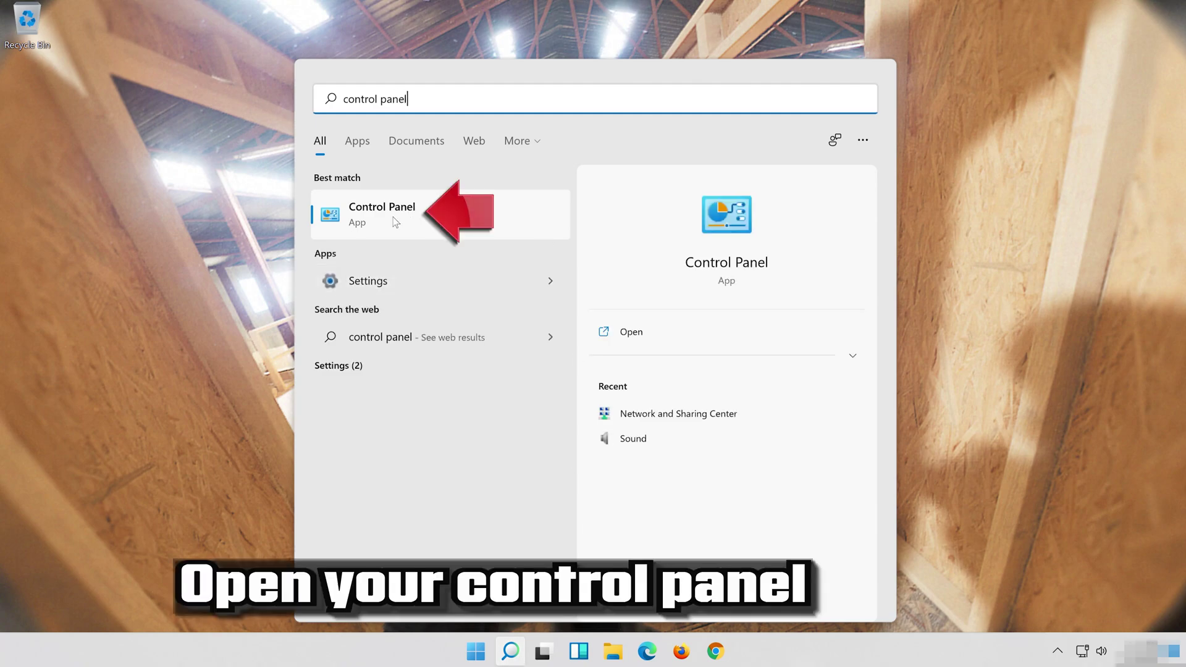
{"action": "left_click", "coordinate": [502, 215]}
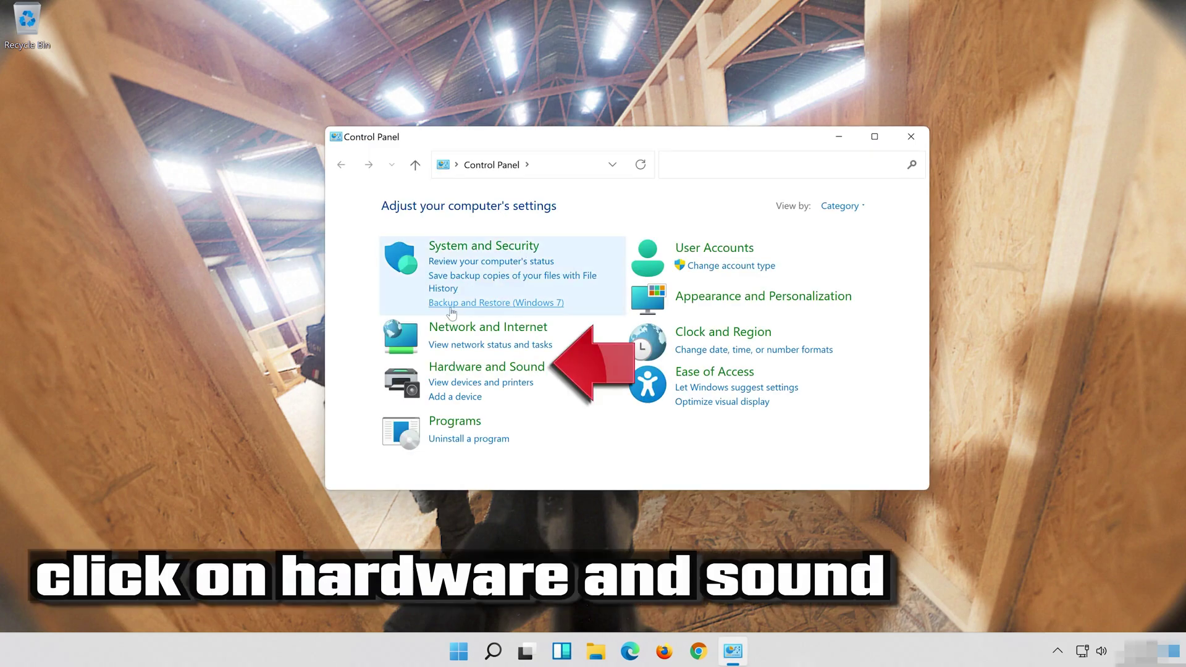
Open the Sound settings under Hardware and Sound, centre the dialog on the desktop and close the Control Panel window behind it
{"action": "left_click", "coordinate": [506, 365]}
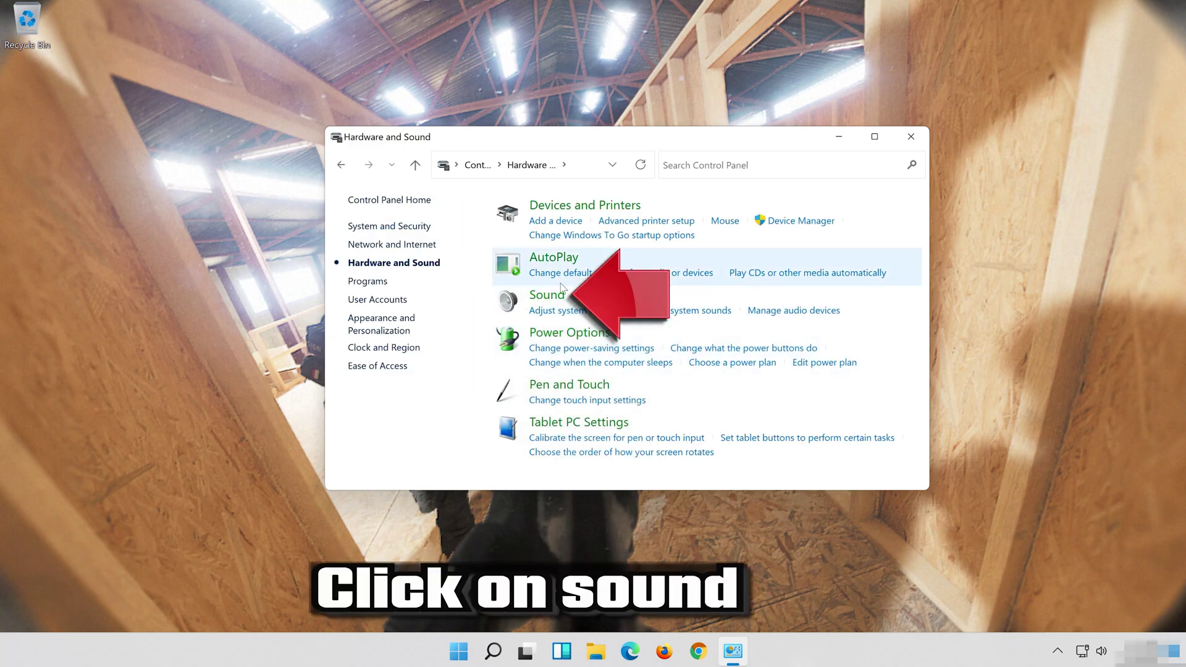
{"action": "left_click", "coordinate": [546, 298]}
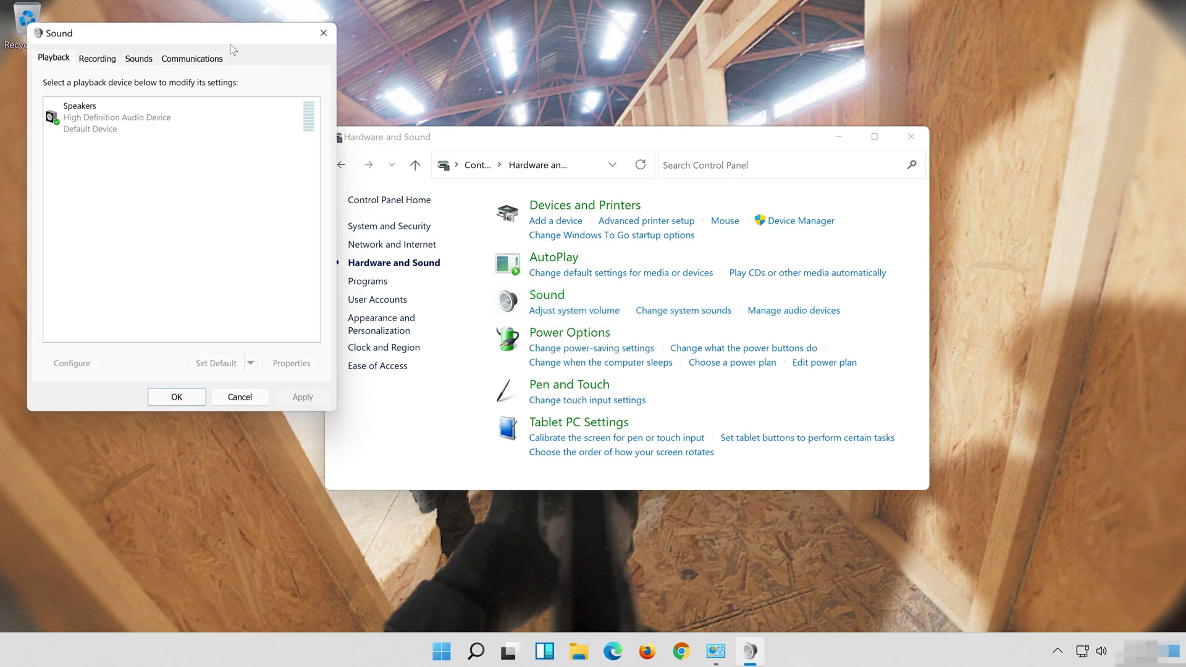
{"action": "left_click_drag", "start_coordinate": [198, 38], "coordinate": [625, 133]}
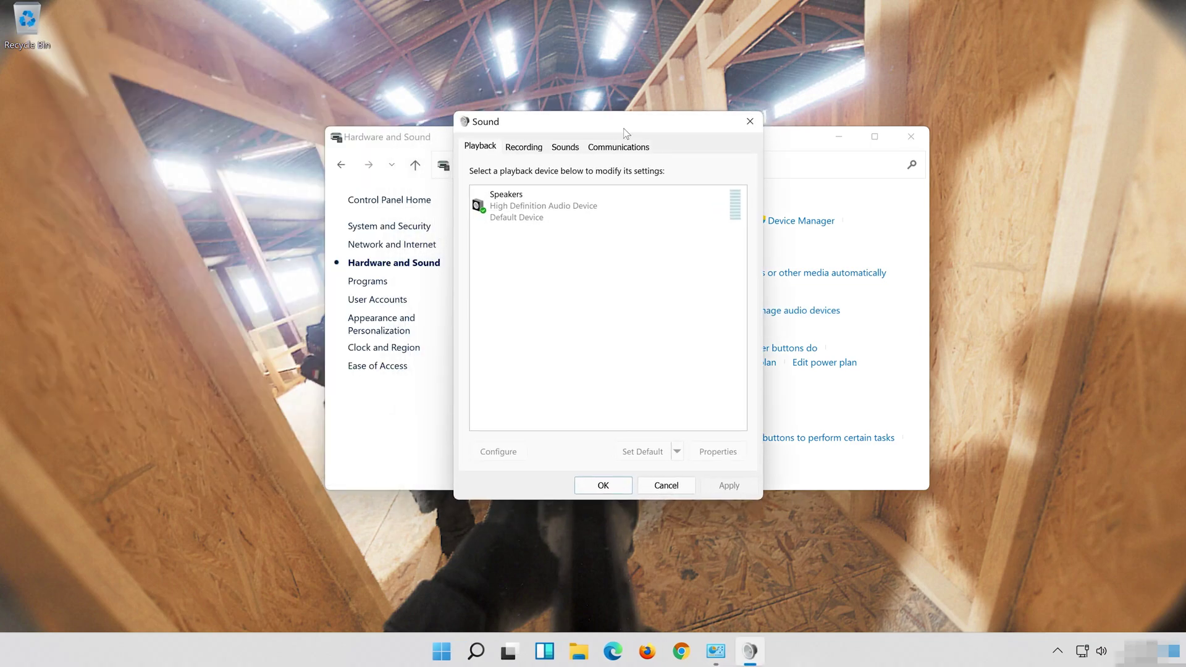
{"action": "left_click", "coordinate": [903, 135]}
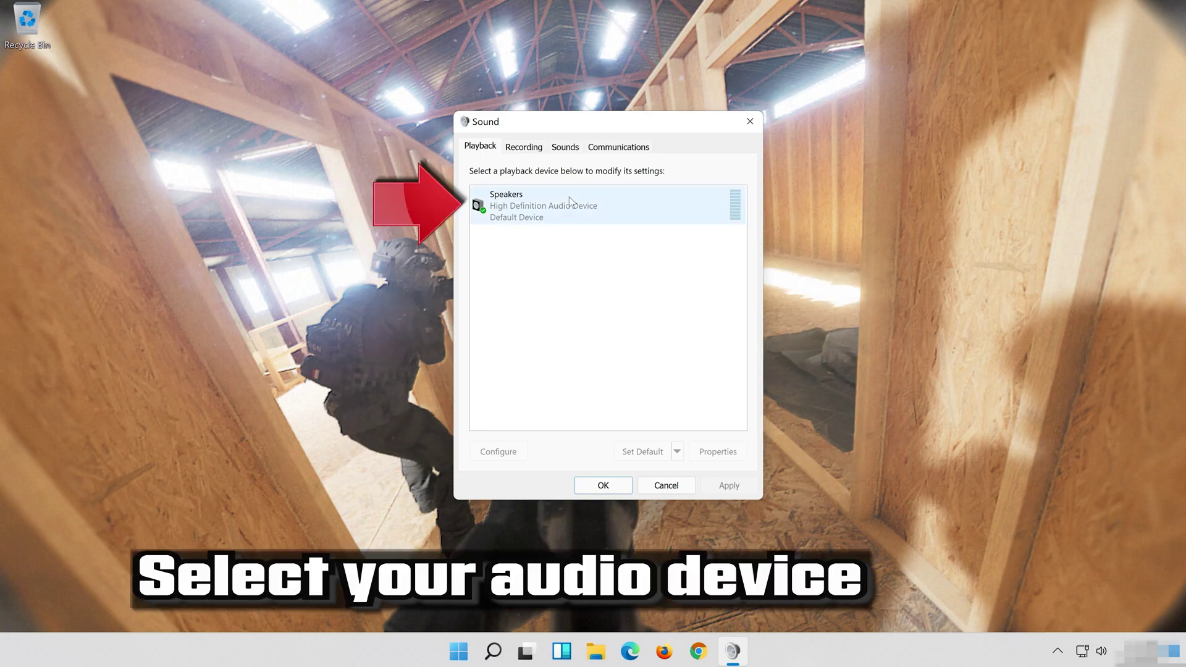
Open the properties of the Speakers playback device and show its enhancements
{"action": "left_click", "coordinate": [569, 199]}
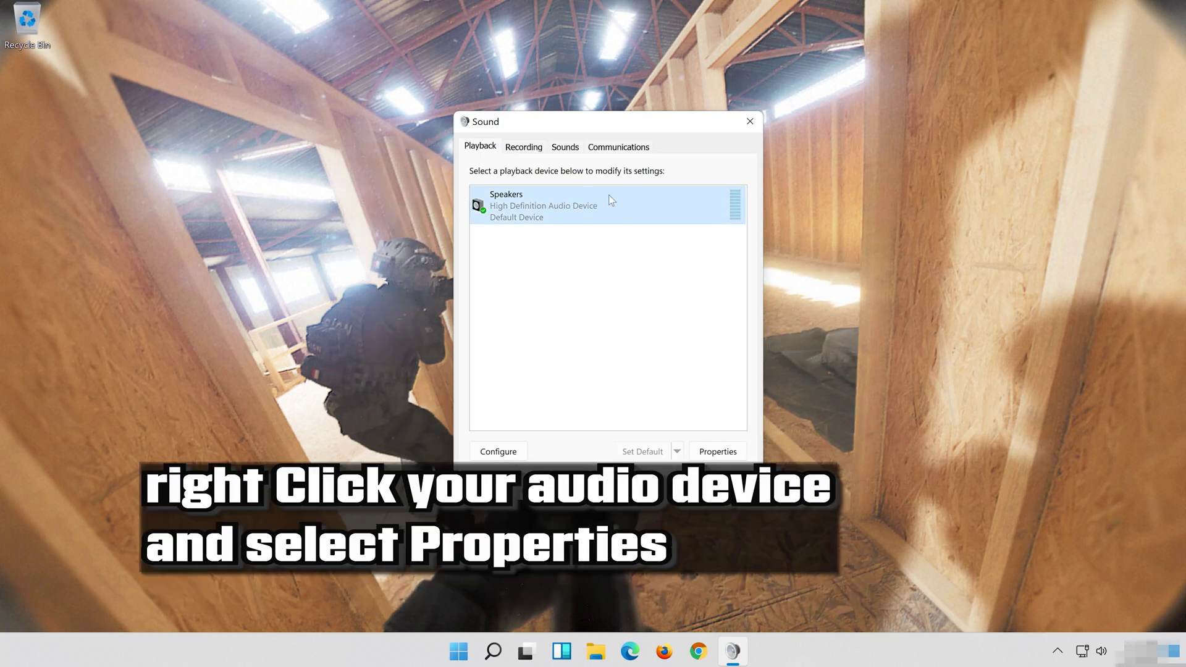
{"action": "right_click", "coordinate": [610, 196]}
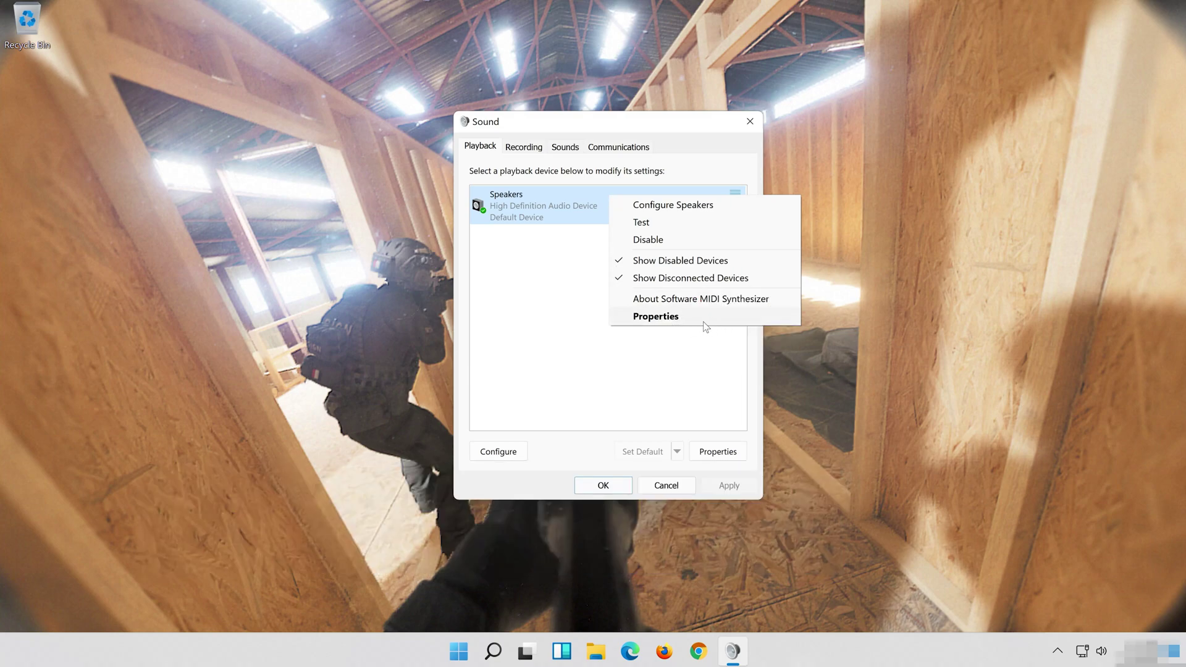
{"action": "left_click", "coordinate": [703, 318]}
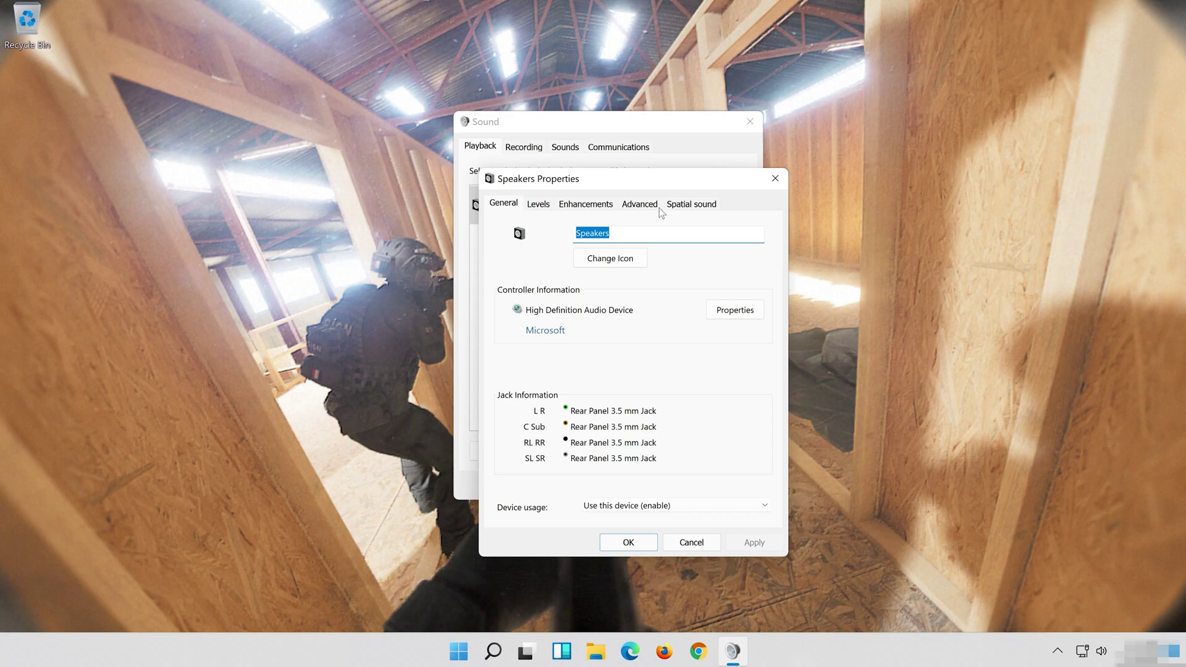
{"action": "left_click_drag", "start_coordinate": [658, 186], "coordinate": [633, 129]}
{"action": "left_click", "coordinate": [586, 144]}
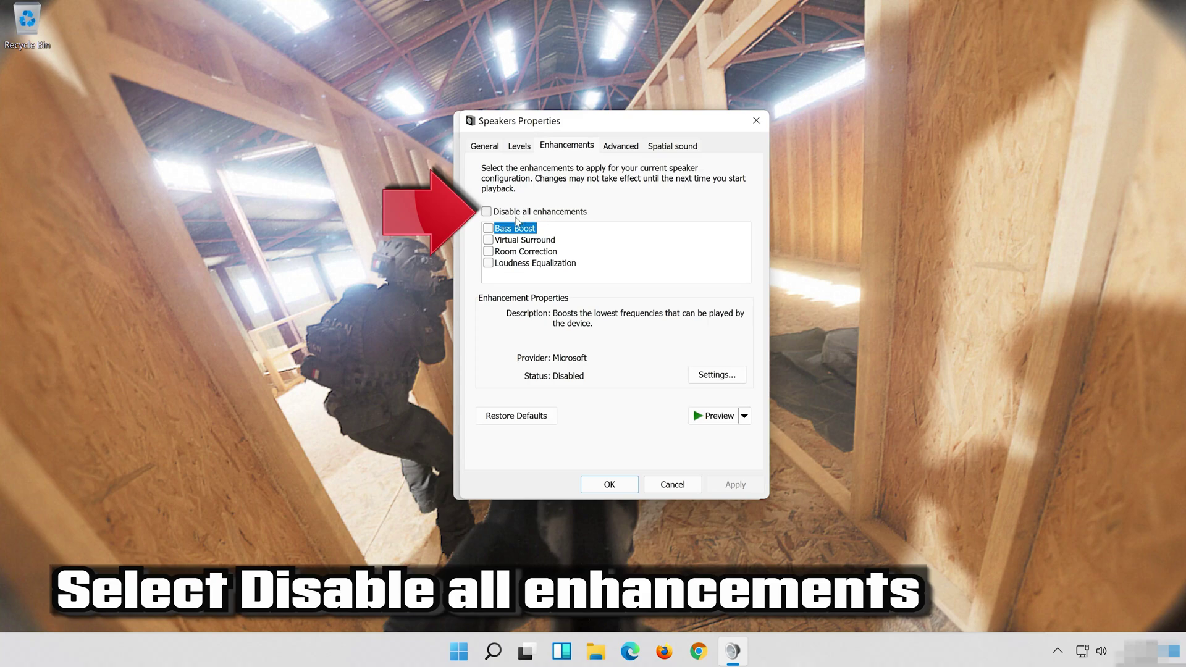
Disable all enhancements for the speakers, apply the change and close both sound dialogs
{"action": "left_click", "coordinate": [490, 213]}
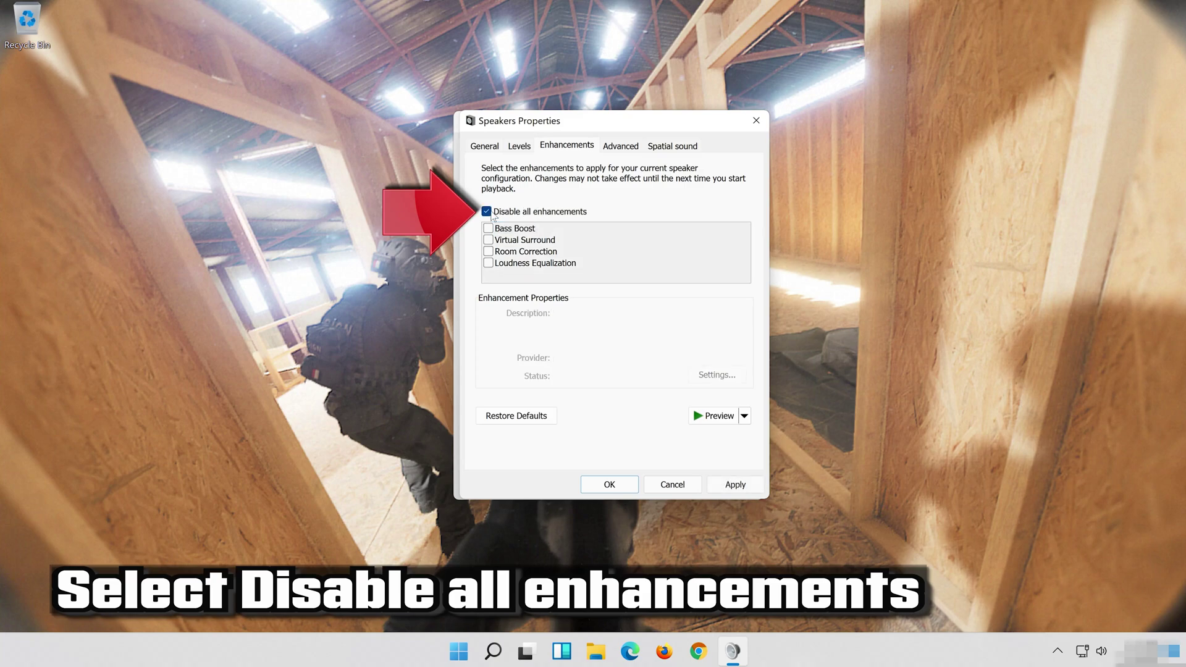
{"action": "left_click", "coordinate": [744, 483]}
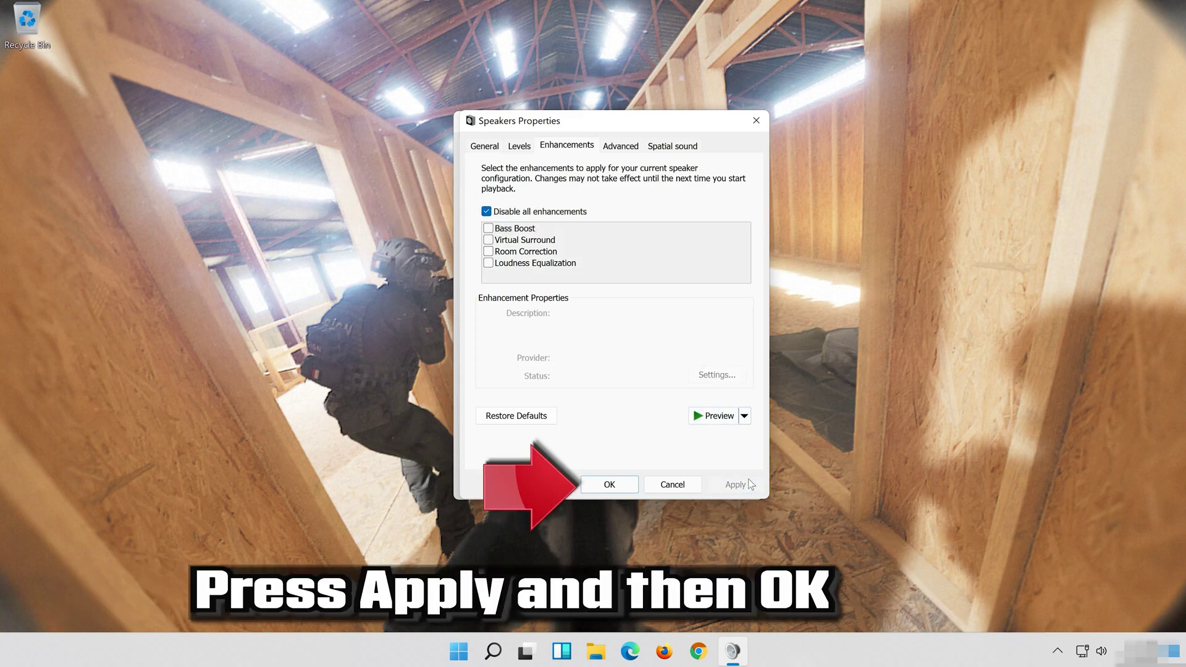
{"action": "left_click", "coordinate": [633, 478]}
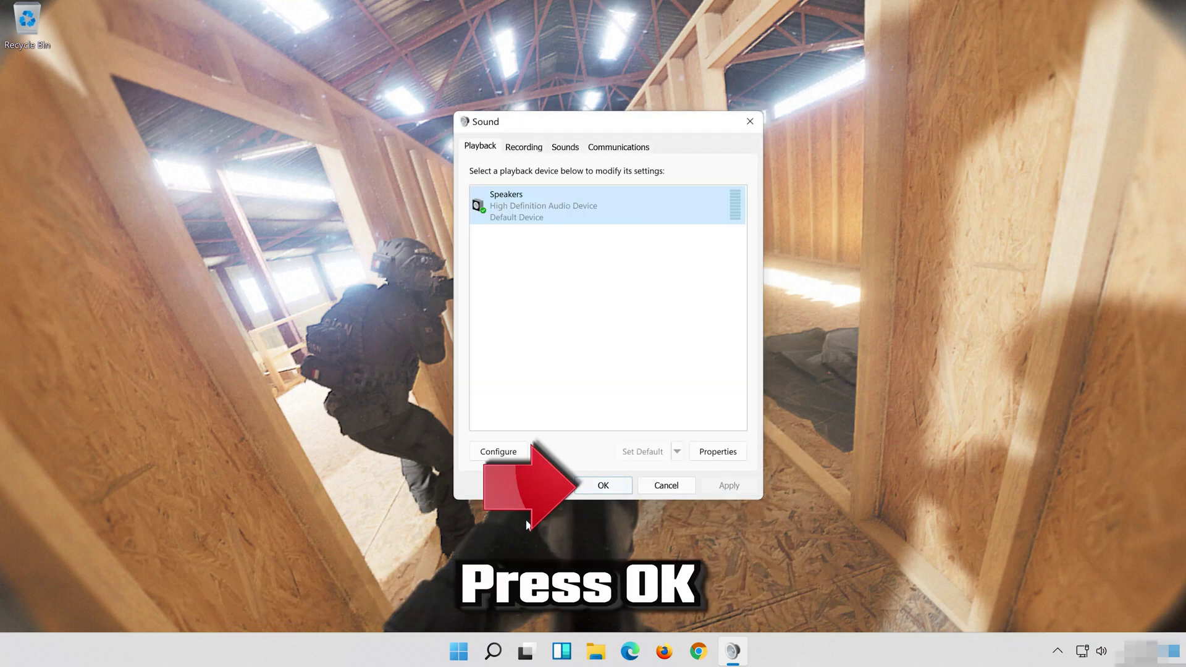
{"action": "left_click", "coordinate": [603, 485]}
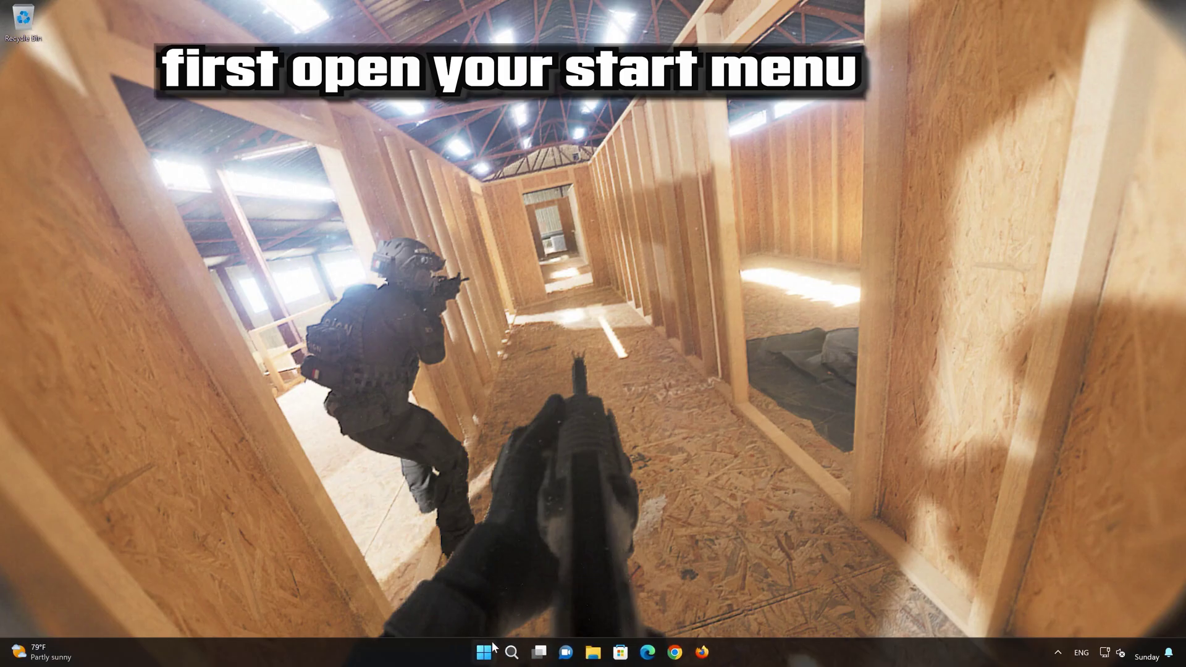
Open the Windows Settings and go to Other troubleshooters in the system's Troubleshoot section
{"action": "left_click", "coordinate": [486, 651]}
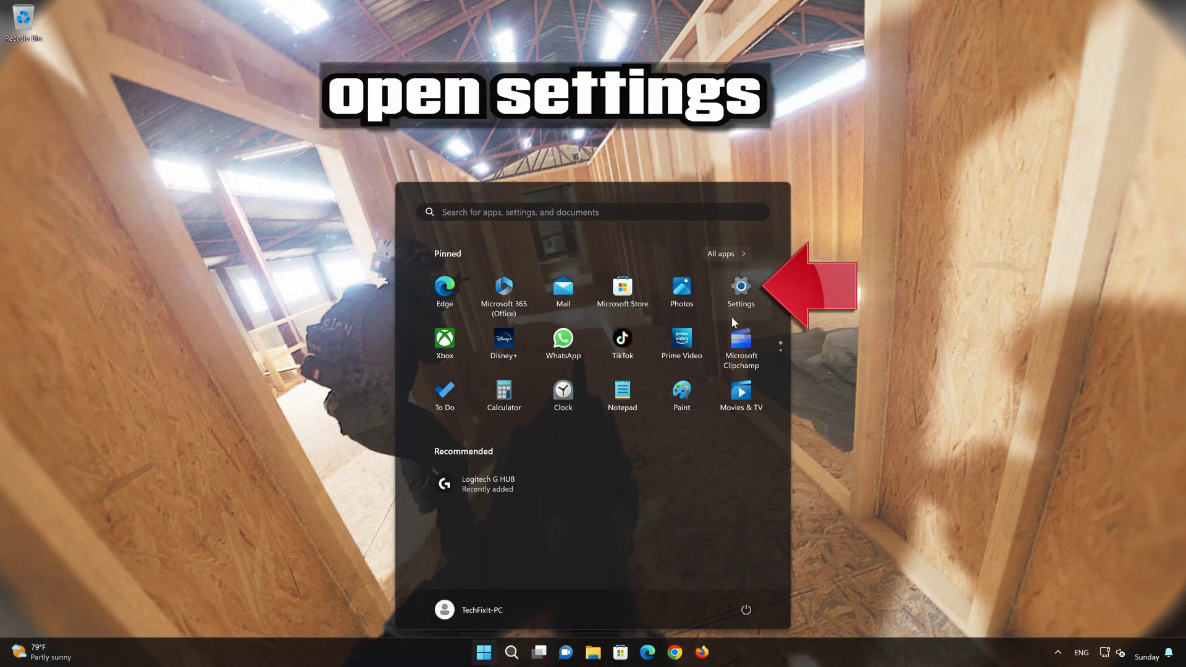
{"action": "left_click", "coordinate": [751, 299]}
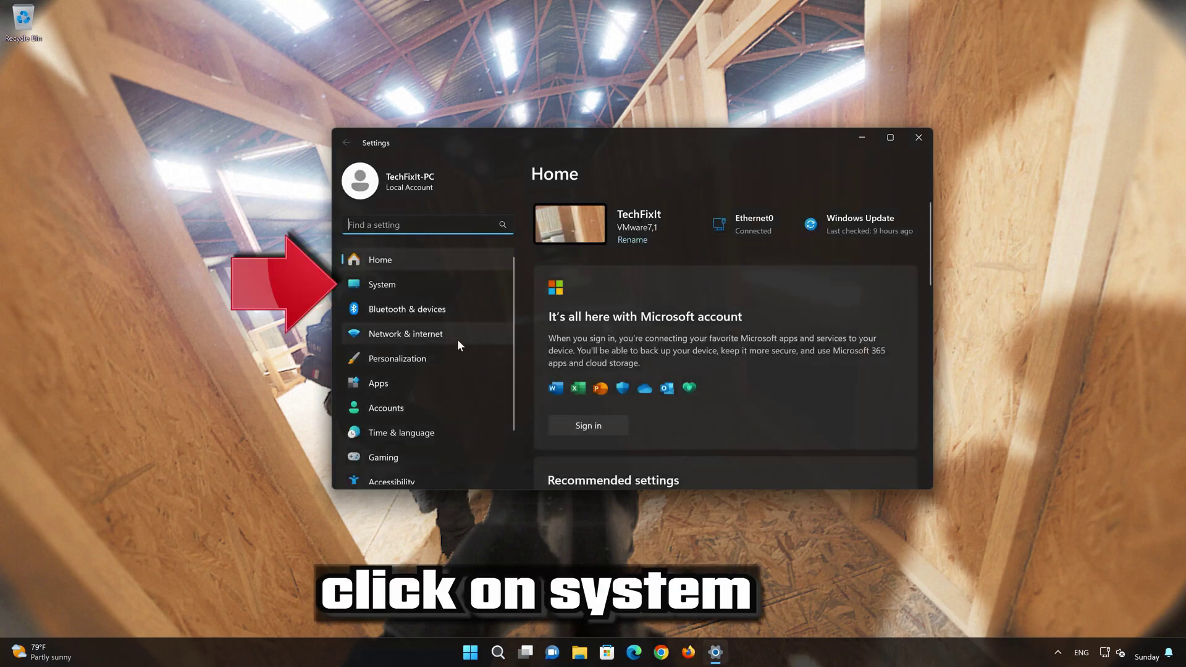
{"action": "left_click", "coordinate": [421, 286]}
{"action": "scroll", "coordinate": [703, 364], "scroll_direction": "down", "scroll_amount": 5}
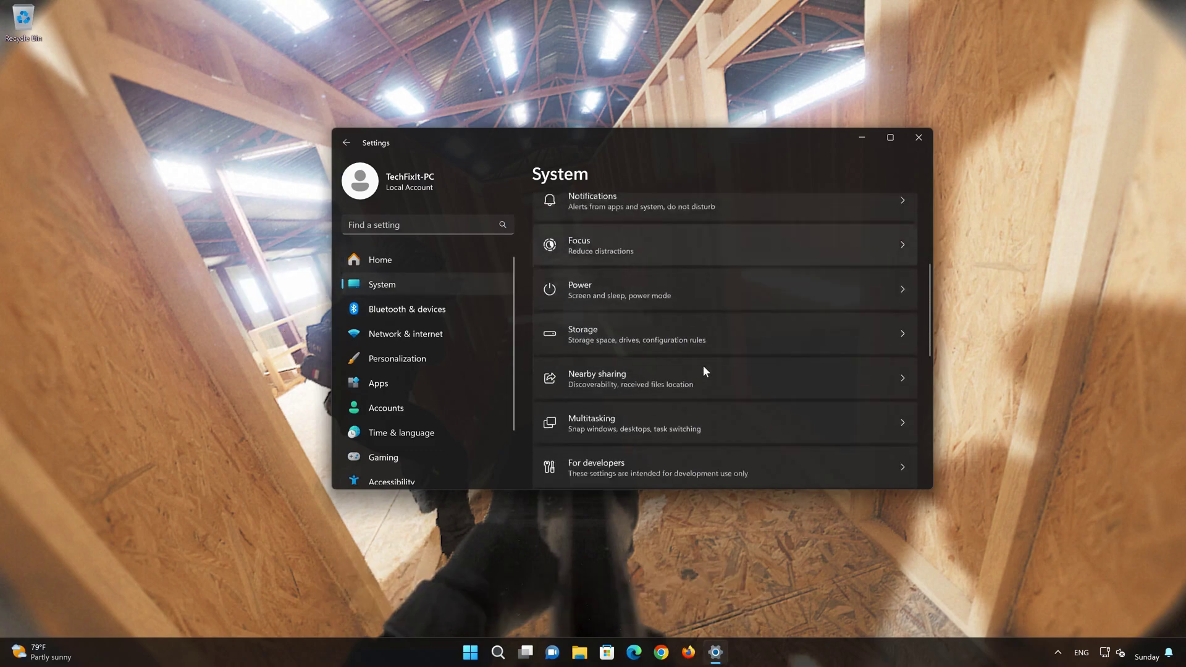
{"action": "scroll", "coordinate": [703, 366], "scroll_direction": "down", "scroll_amount": 2}
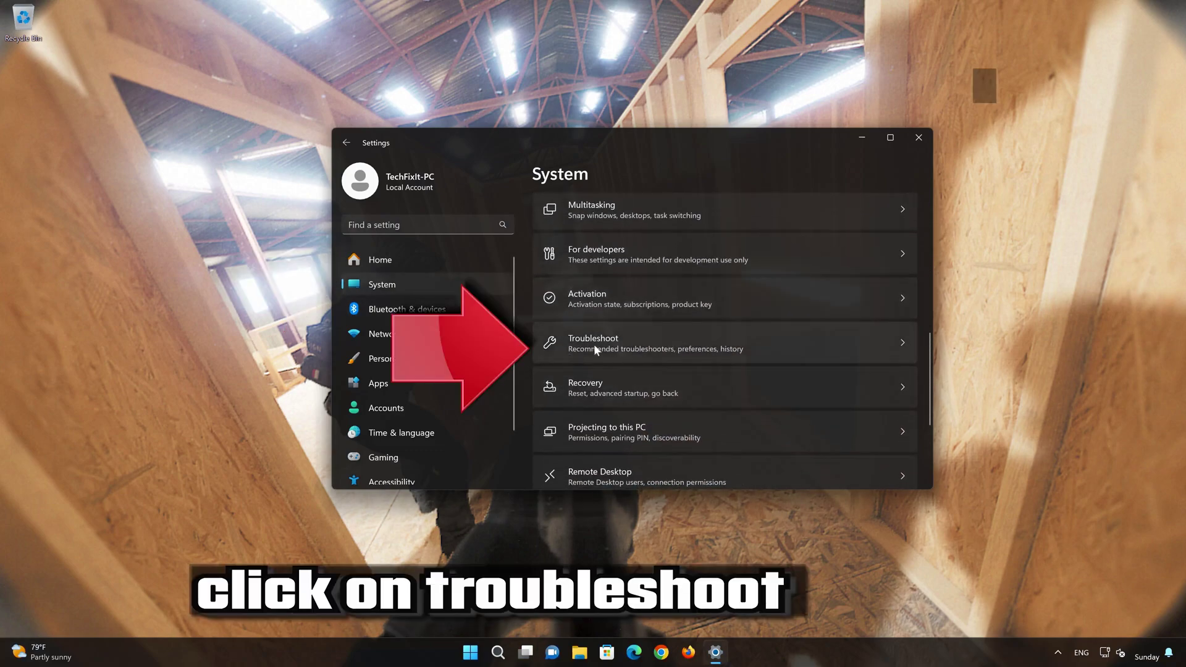
{"action": "scroll", "coordinate": [645, 345], "scroll_direction": "down", "scroll_amount": 1}
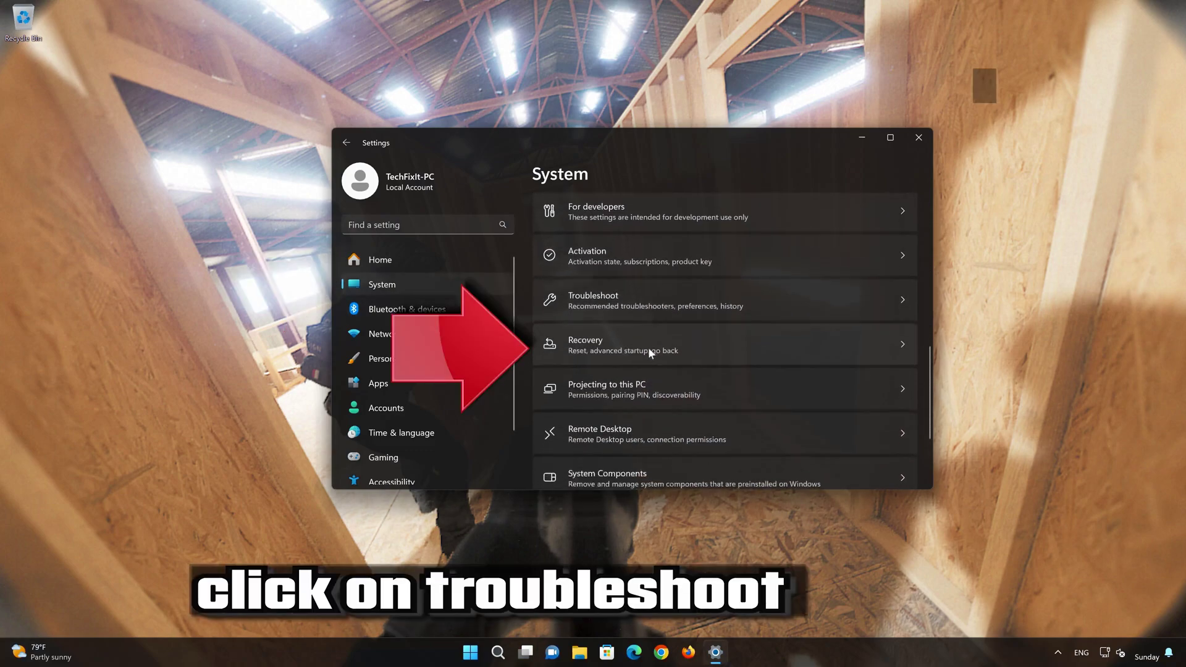
{"action": "left_click", "coordinate": [651, 306]}
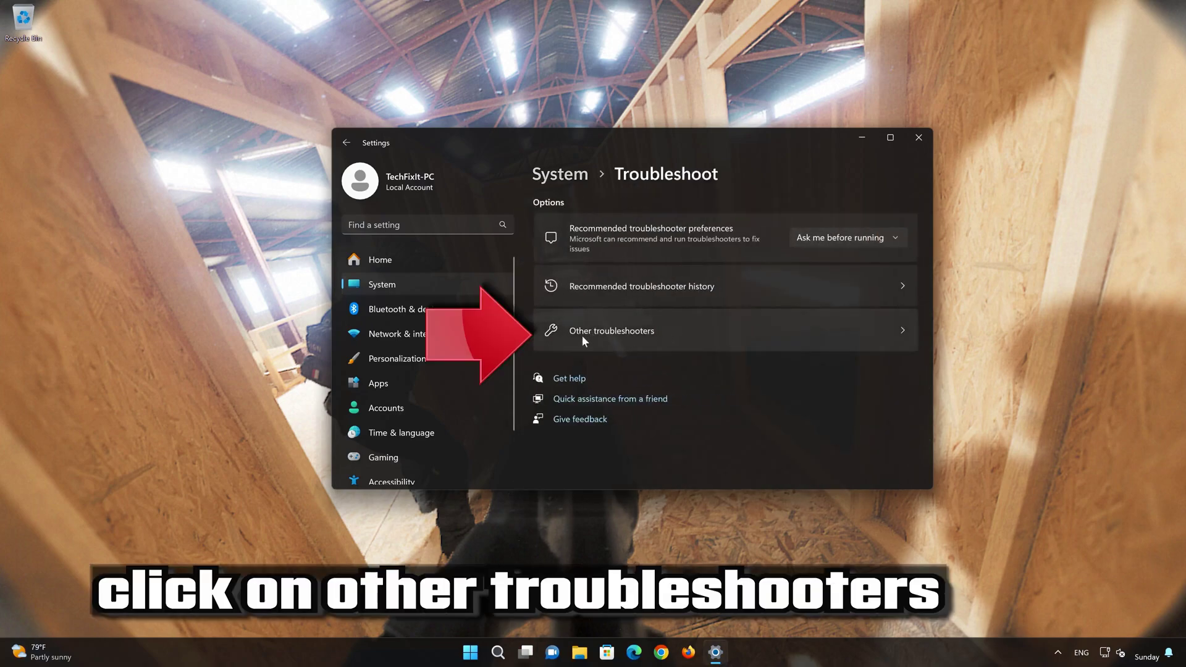
{"action": "left_click", "coordinate": [637, 337]}
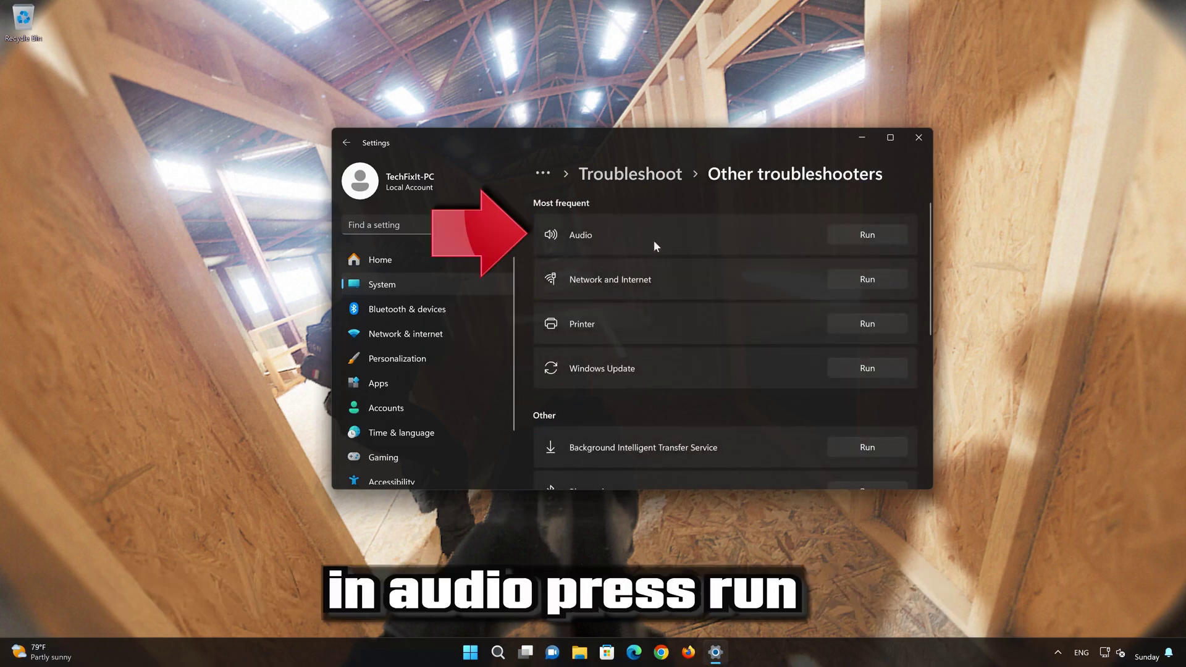
Run the Audio troubleshooter and consent to automated diagnostics of the audio problem
{"action": "left_click", "coordinate": [869, 234]}
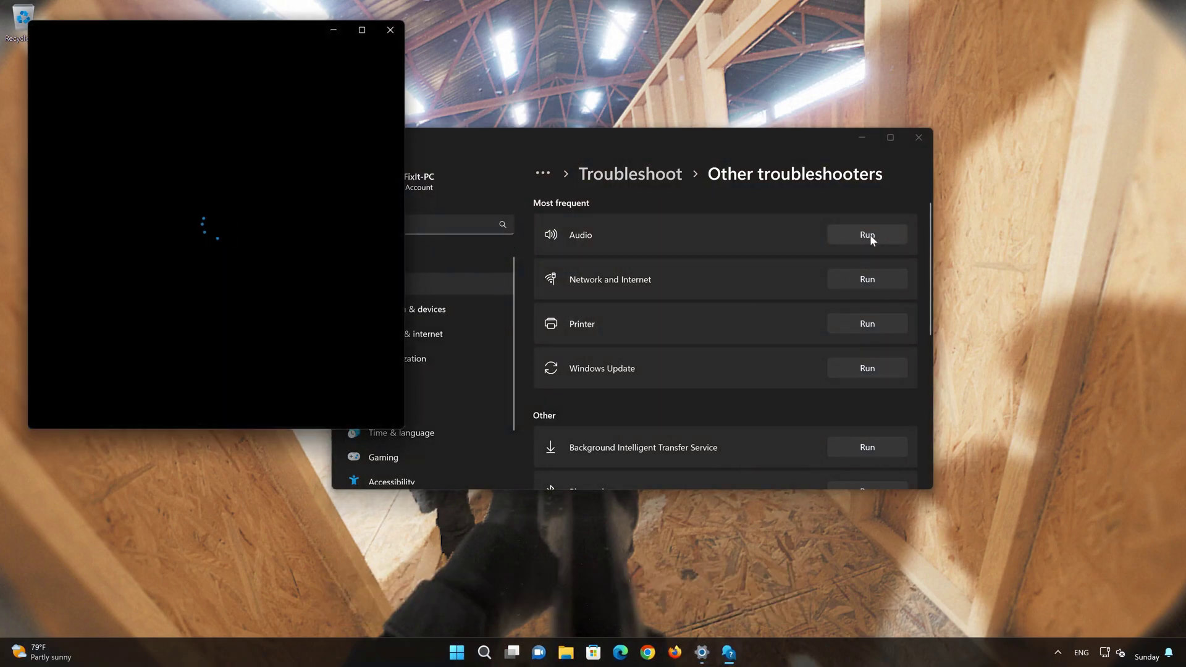
{"action": "left_click_drag", "start_coordinate": [298, 28], "coordinate": [655, 105]}
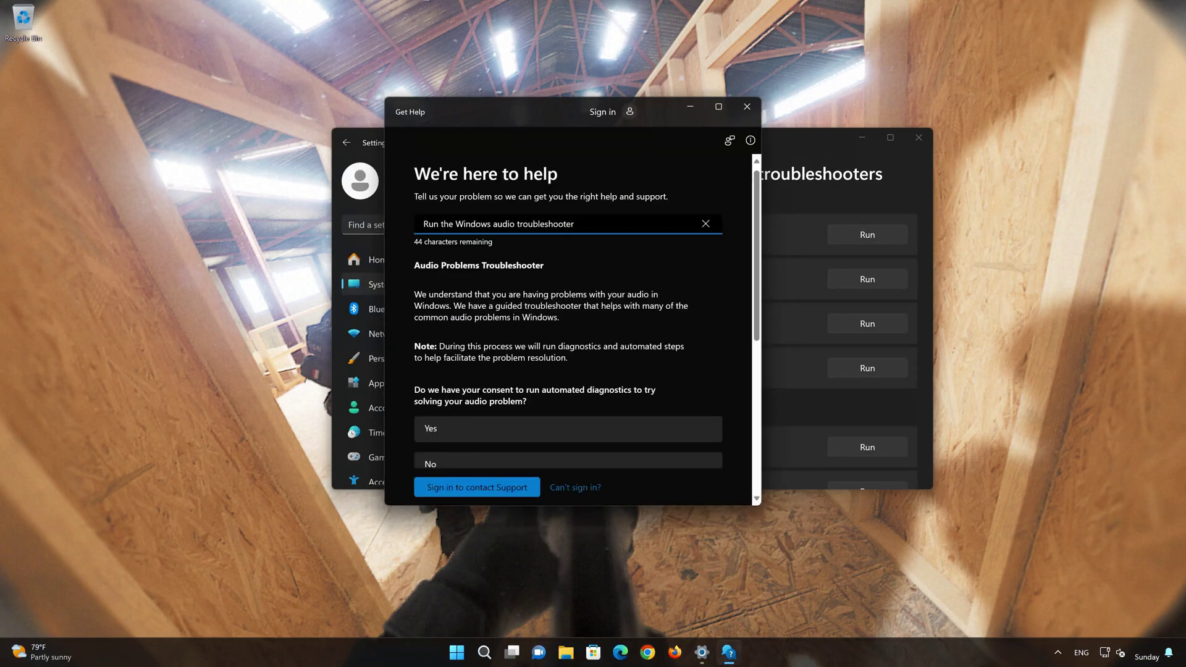
{"action": "left_click", "coordinate": [500, 435]}
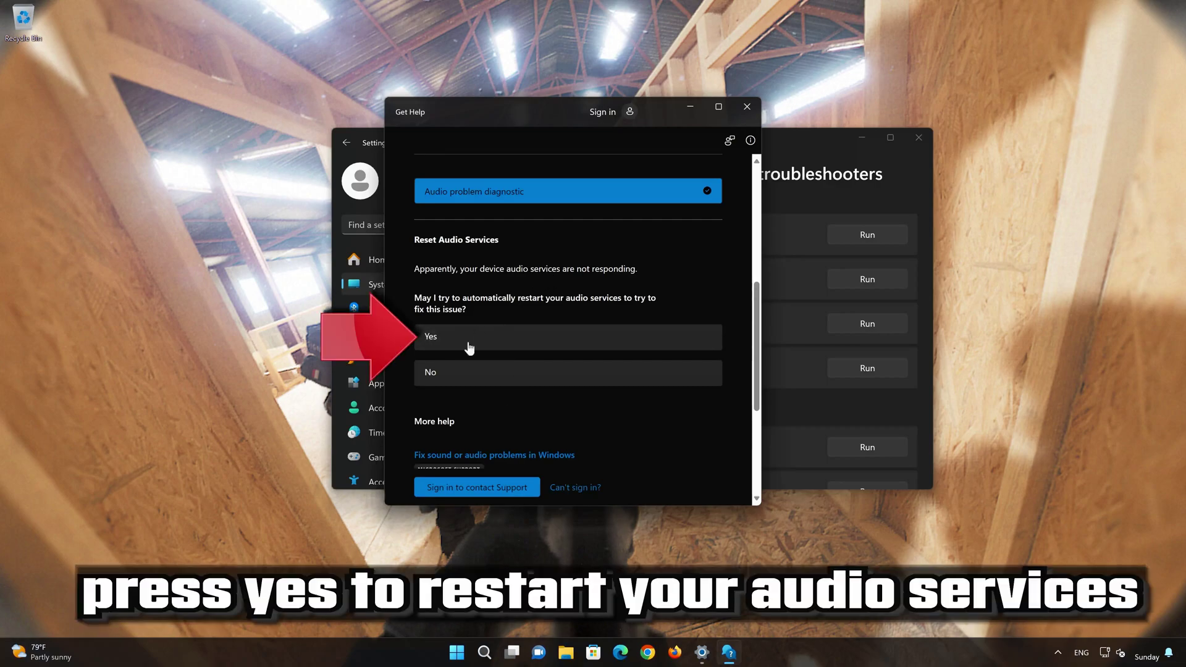
Allow the troubleshooter to restart the audio services, report the problem as solved, and close the Get Help and Settings windows
{"action": "left_click", "coordinate": [511, 340]}
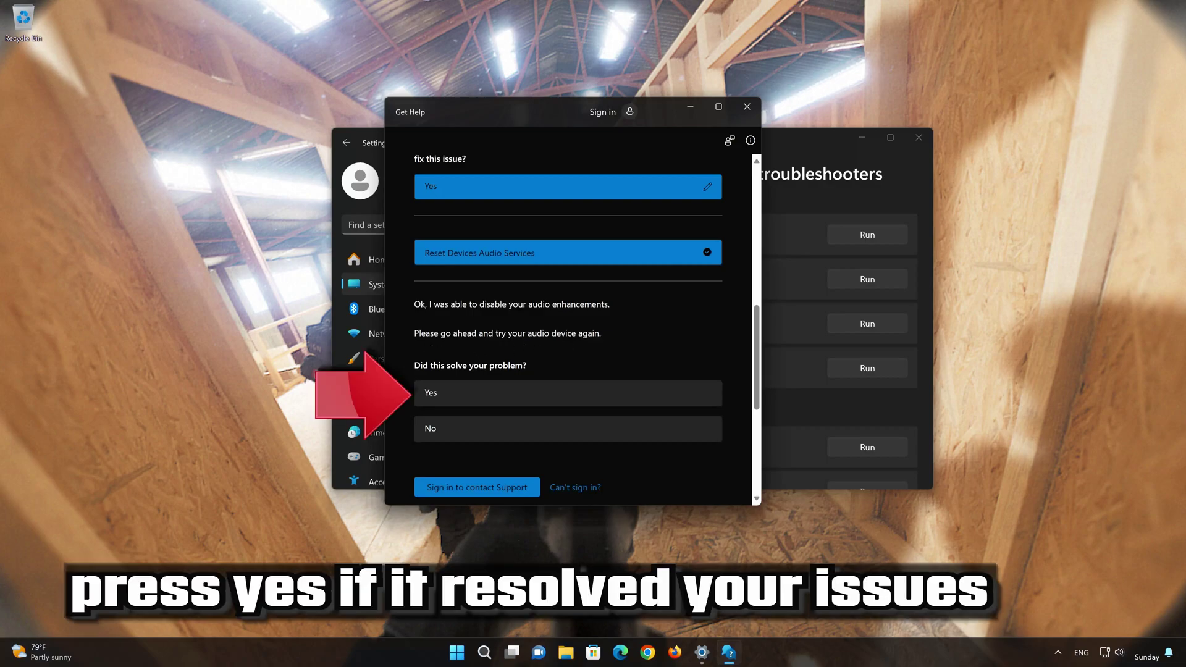
{"action": "left_click", "coordinate": [514, 394]}
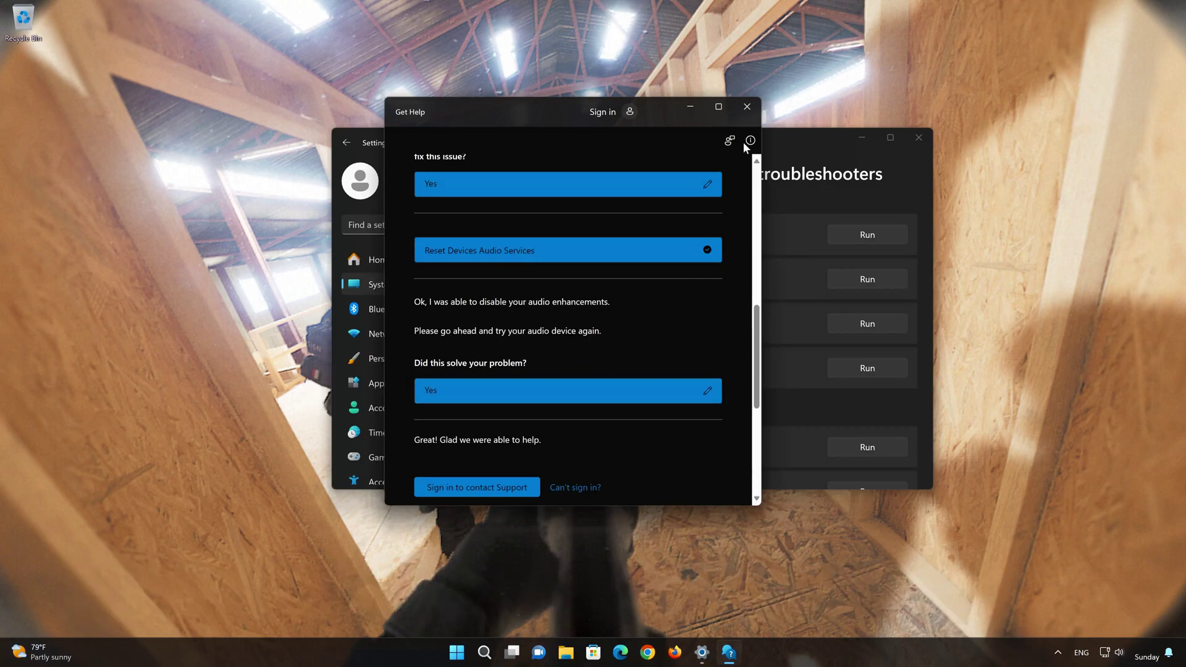
{"action": "left_click", "coordinate": [747, 107]}
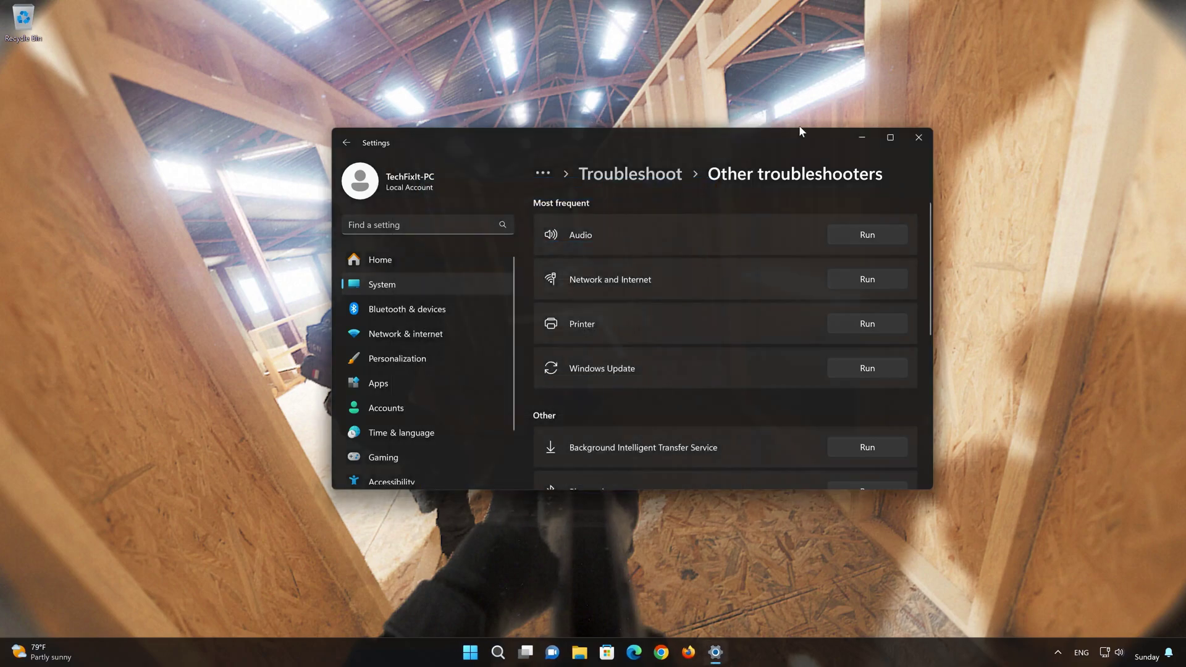
{"action": "left_click", "coordinate": [908, 141]}
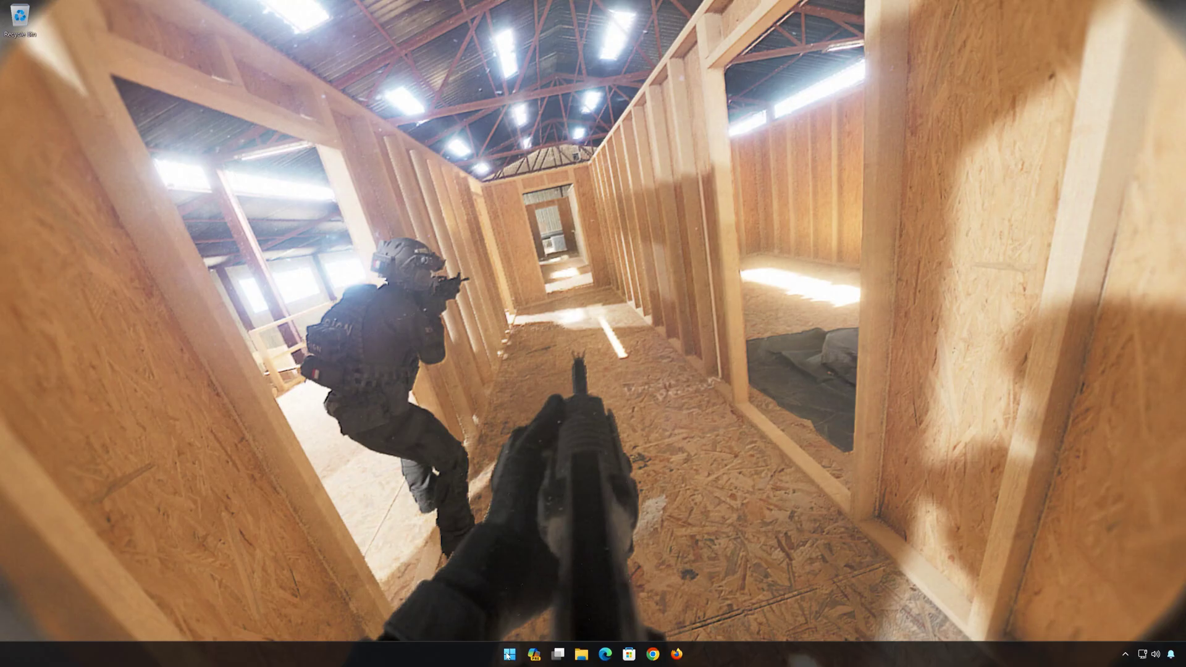
Find the Control Panel by searching for "control panel" and open its Hardware and Sound category
{"action": "left_click", "coordinate": [508, 654]}
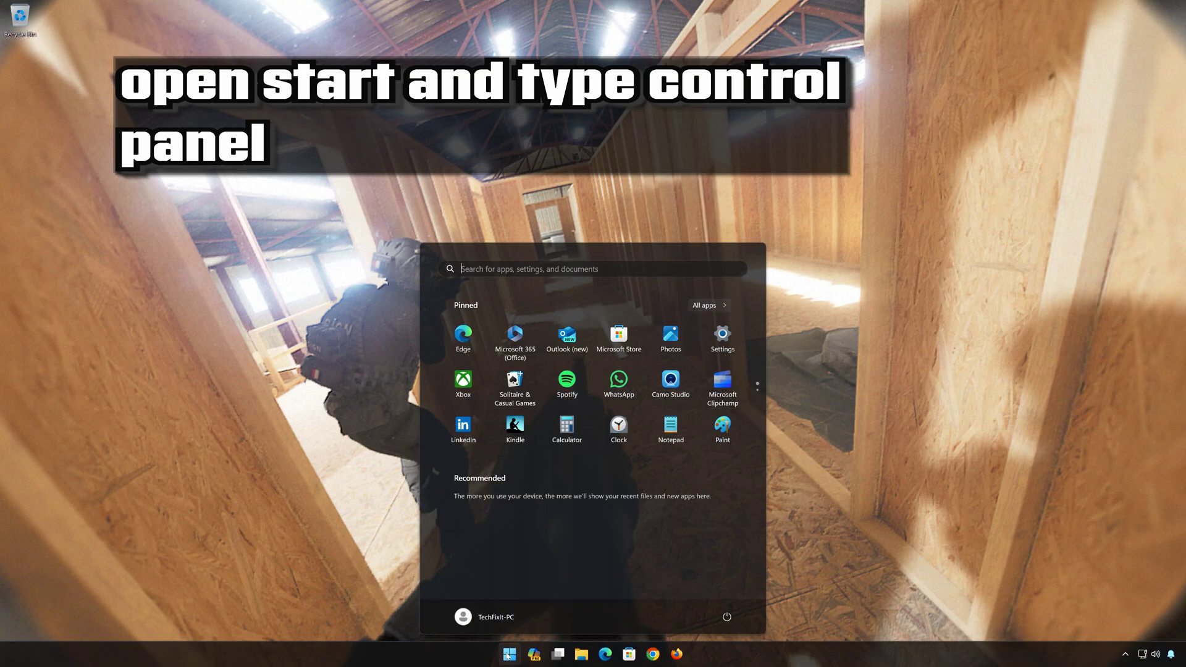
{"action": "type", "text": "control panel"}
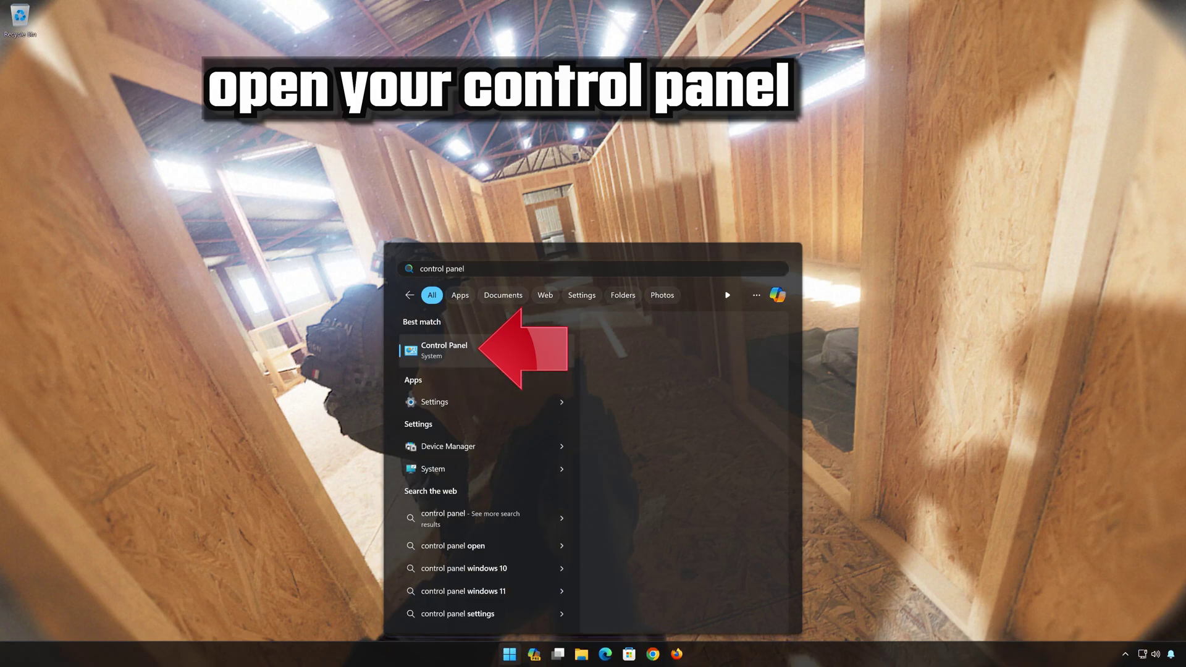
{"action": "left_click", "coordinate": [500, 356]}
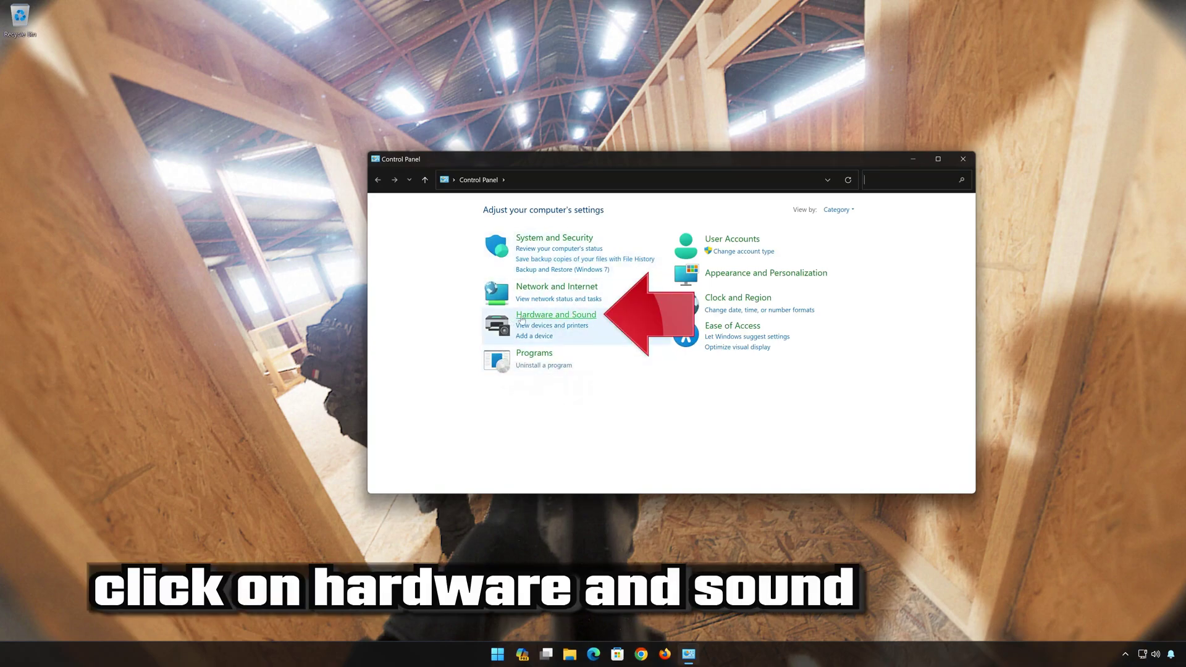
{"action": "left_click", "coordinate": [560, 317]}
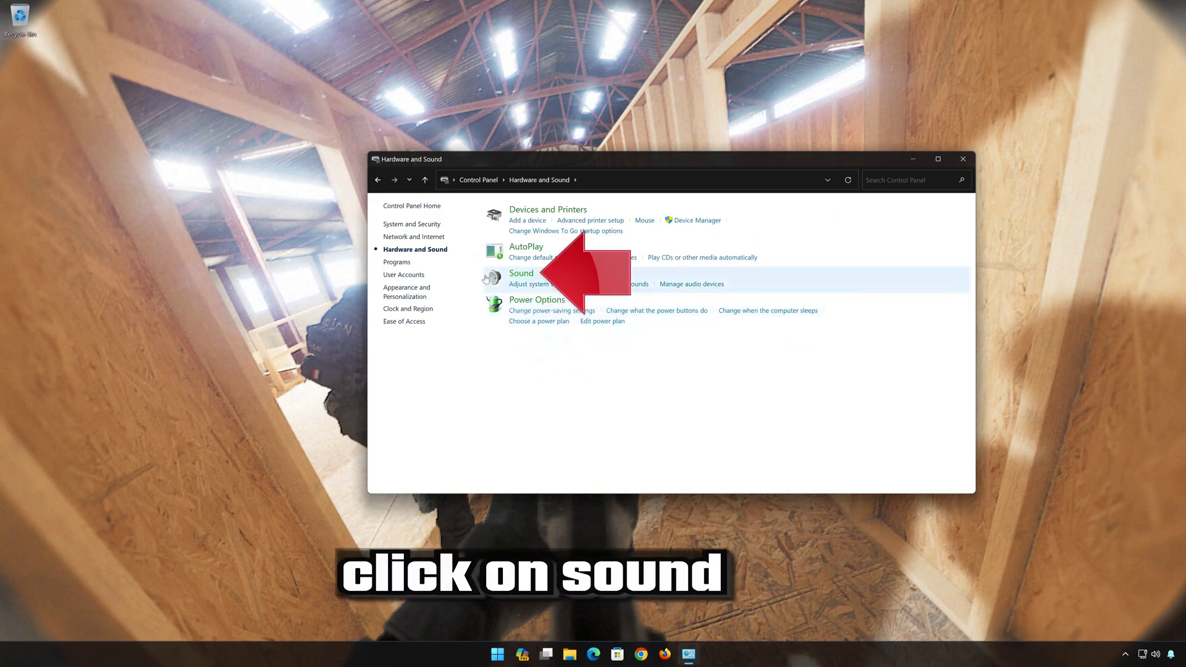
Open the Sound settings, close the Hardware and Sound window, and open the properties of the Speakers playback device
{"action": "left_click", "coordinate": [516, 278]}
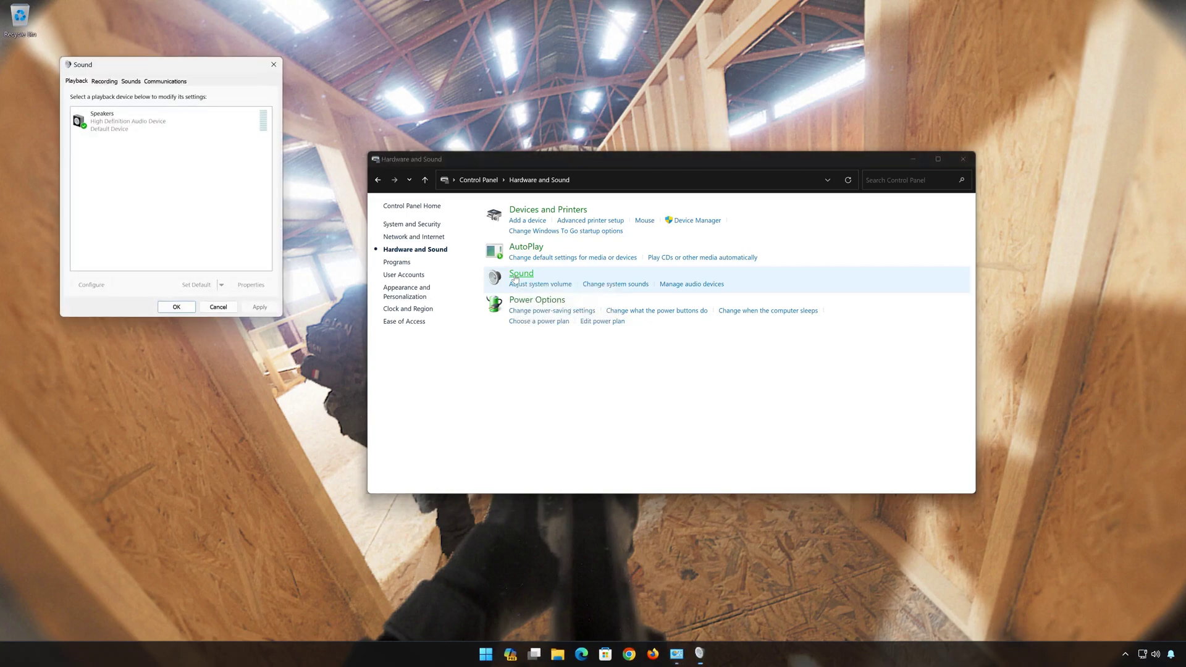
{"action": "left_click_drag", "start_coordinate": [215, 70], "coordinate": [702, 181]}
{"action": "left_click", "coordinate": [962, 159]}
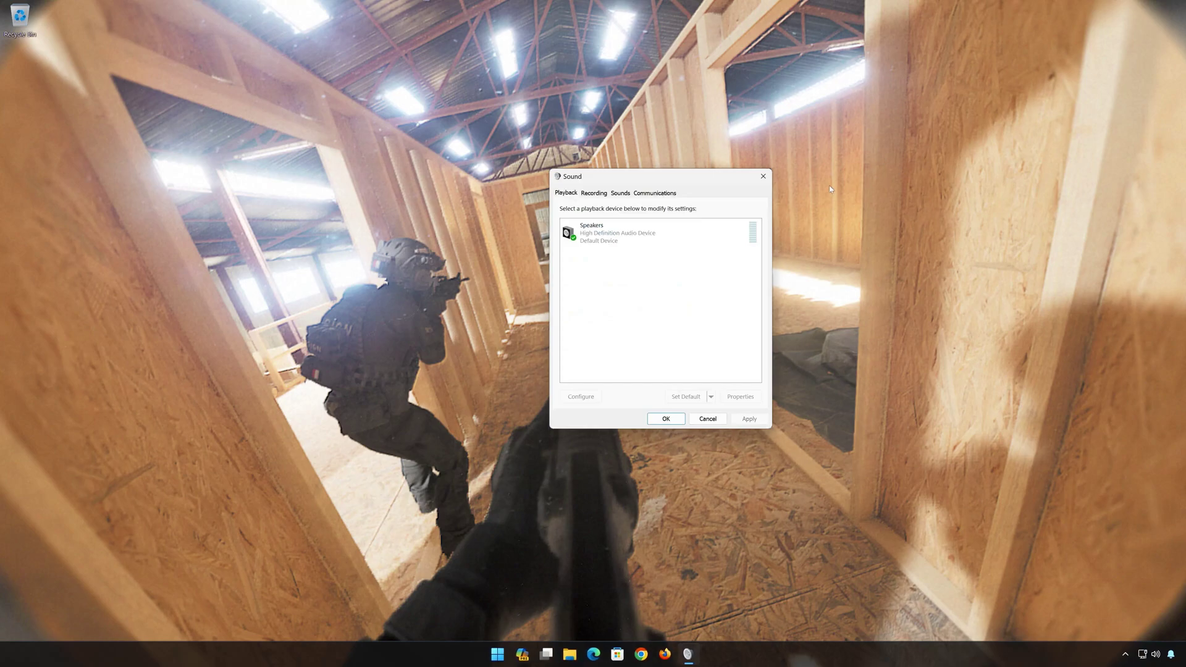
{"action": "left_click", "coordinate": [562, 233]}
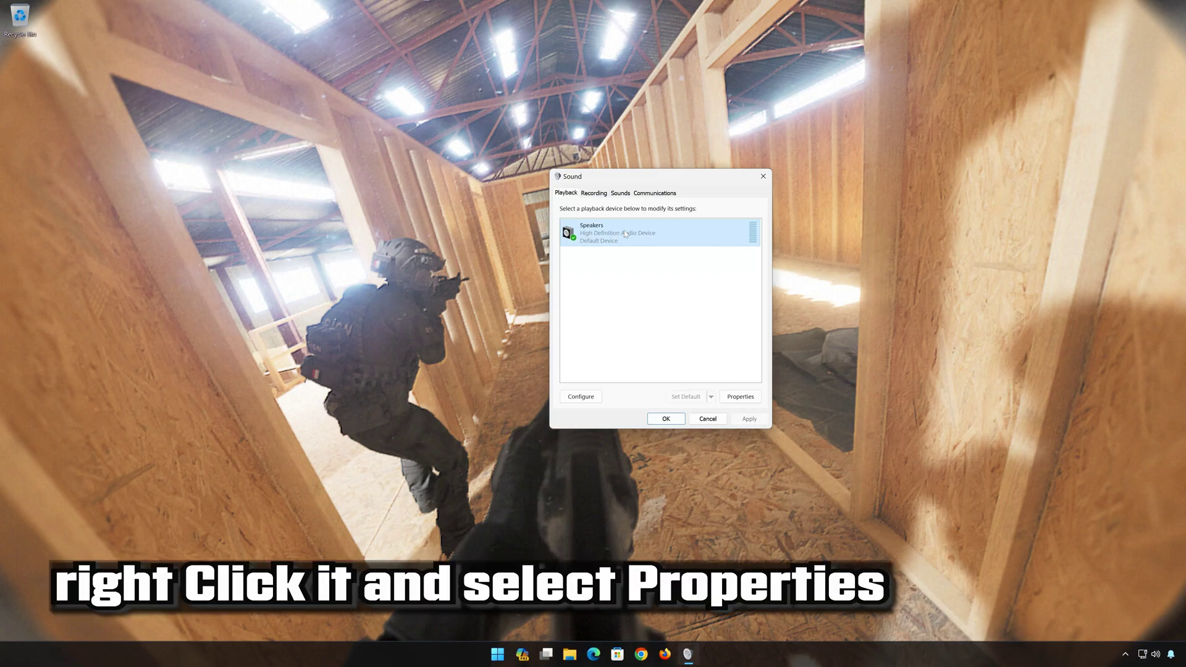
{"action": "right_click", "coordinate": [626, 234]}
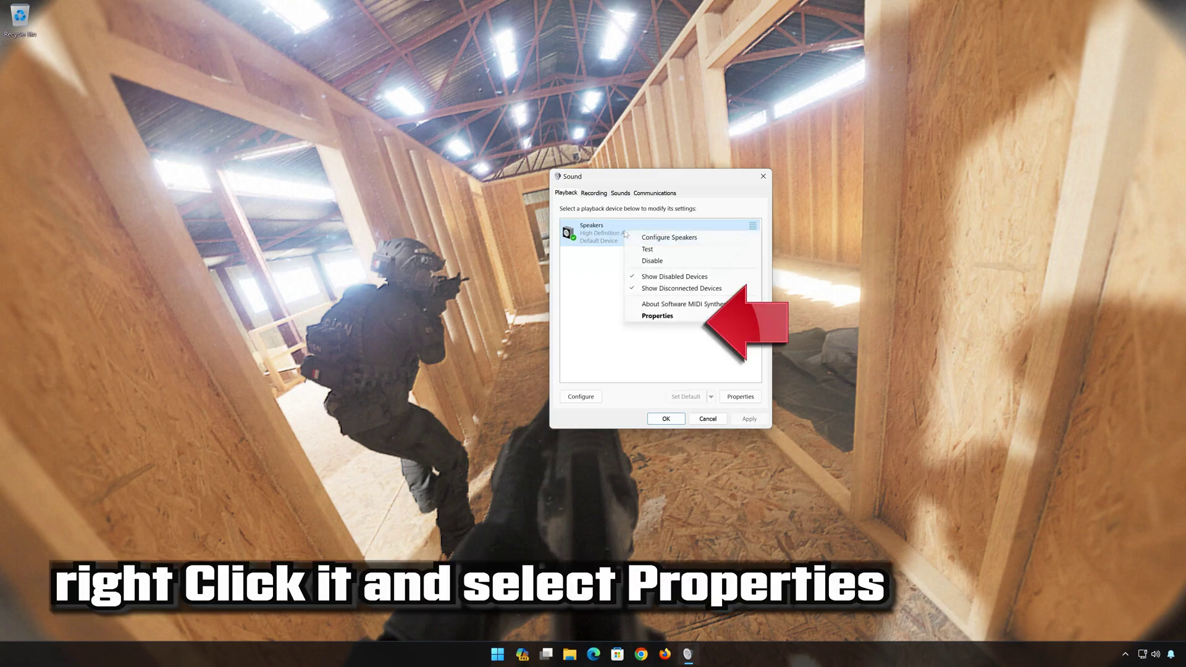
{"action": "left_click", "coordinate": [658, 316]}
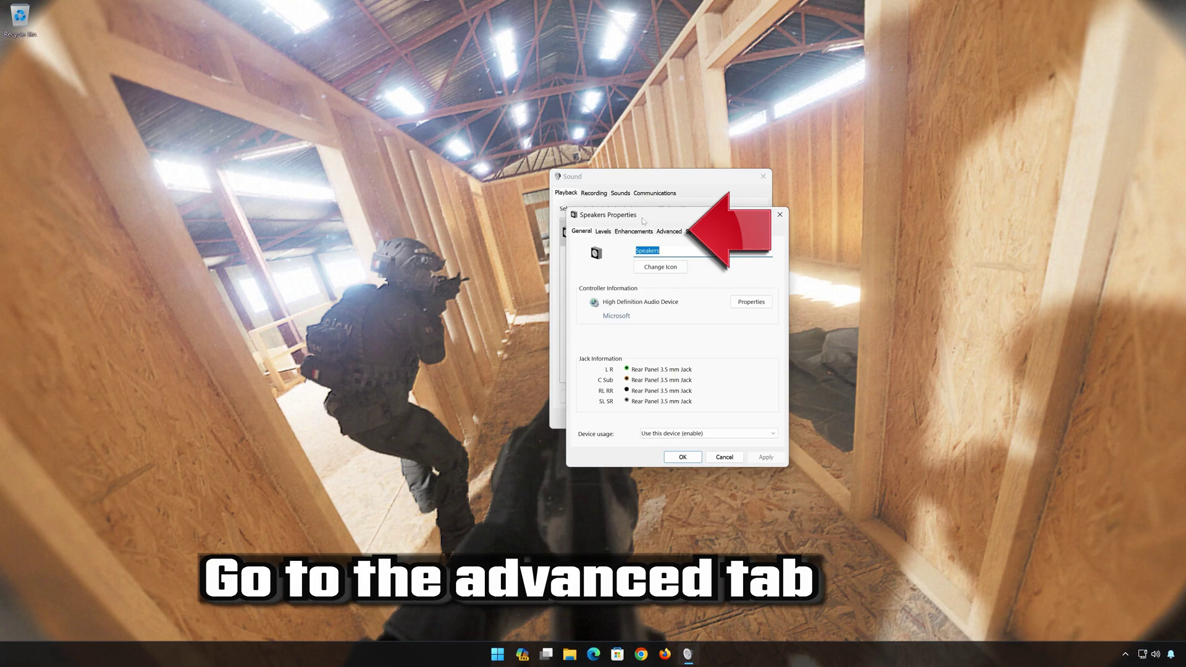
Set the speakers' default format to 16 bit, 44100 Hz (CD Quality), apply it and close the Sound settings
{"action": "left_click", "coordinate": [671, 232]}
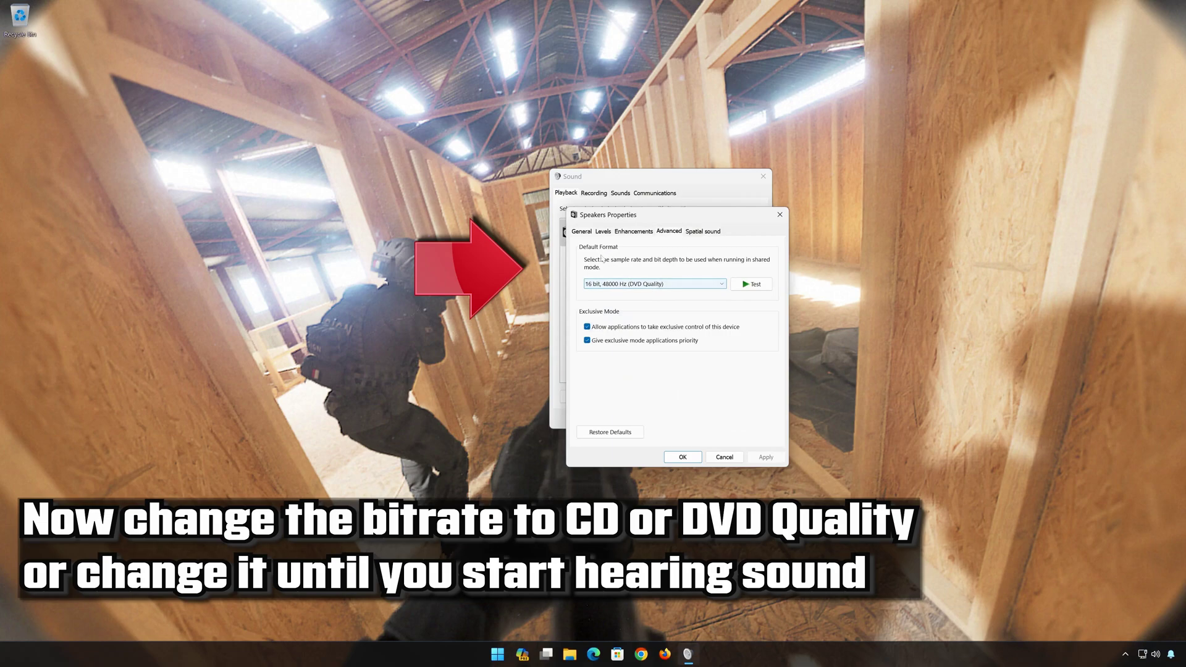
{"action": "left_click", "coordinate": [638, 286]}
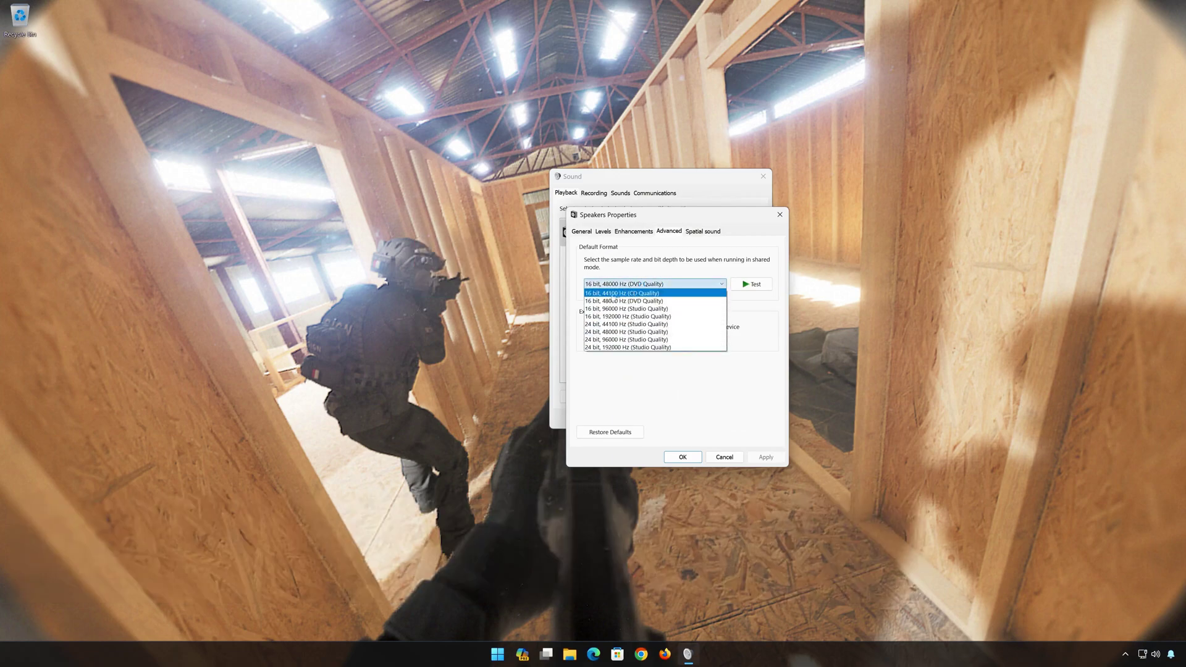
{"action": "left_click", "coordinate": [656, 294]}
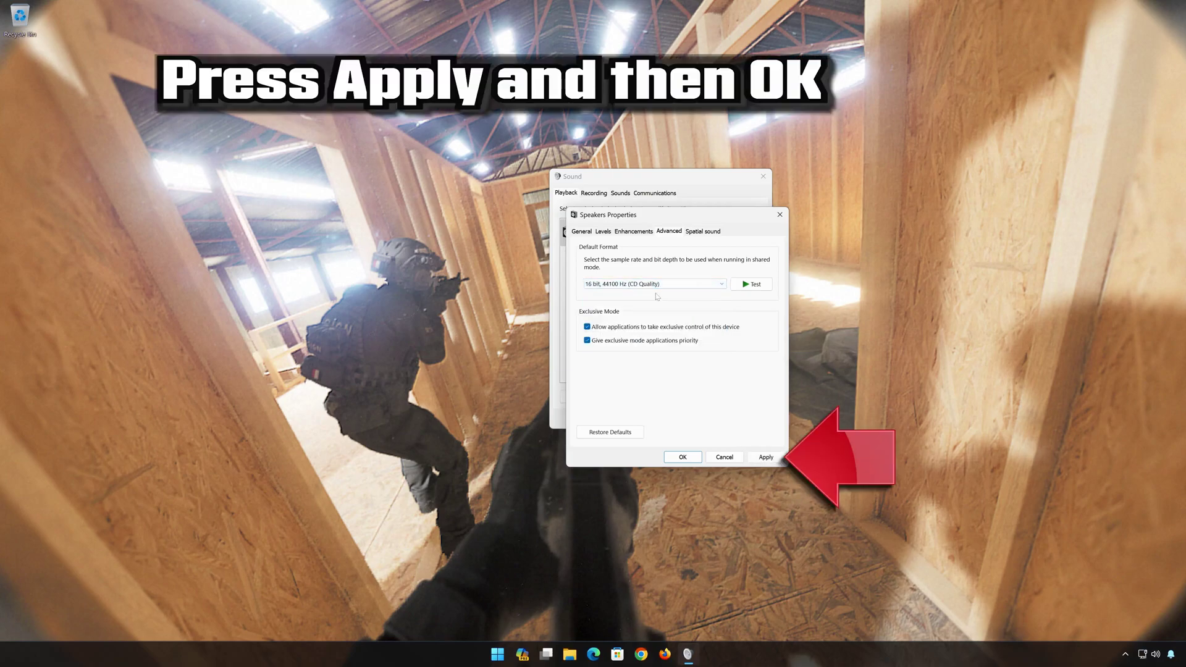
{"action": "left_click", "coordinate": [769, 457]}
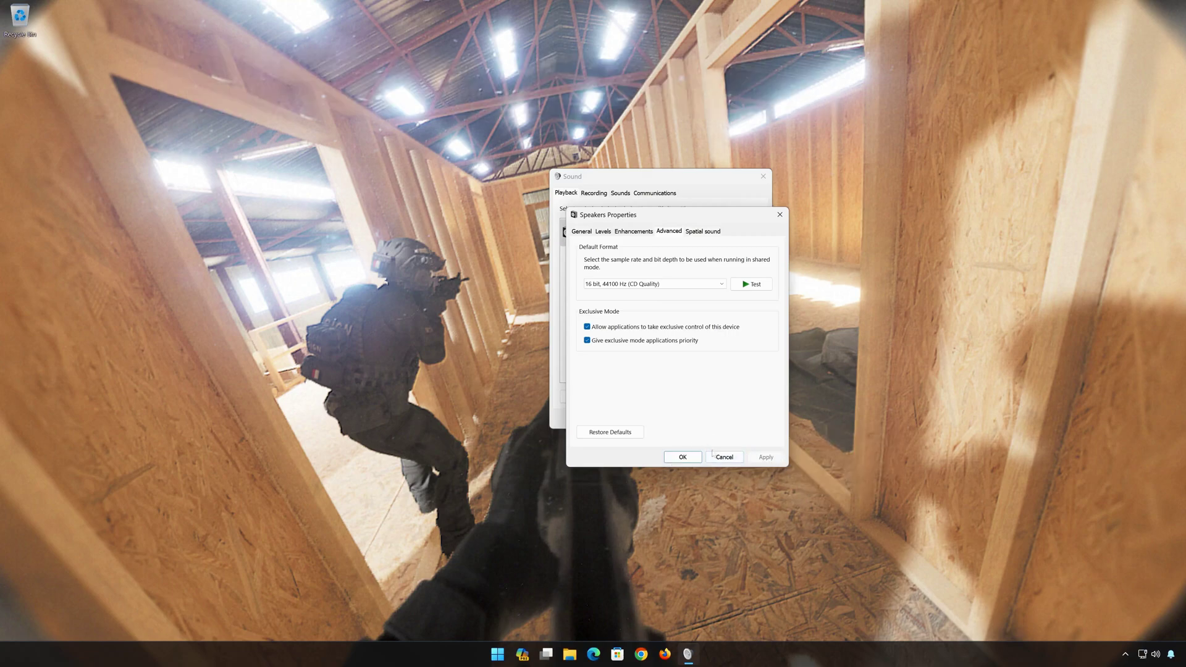
{"action": "left_click", "coordinate": [687, 458]}
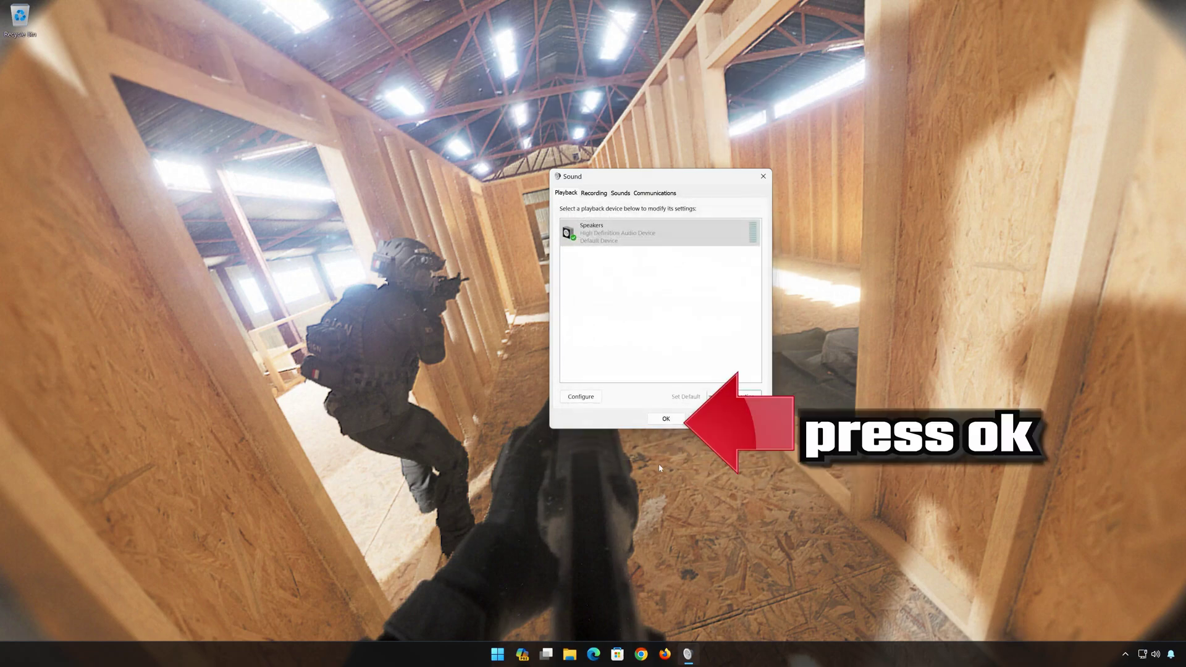
{"action": "left_click", "coordinate": [666, 419]}
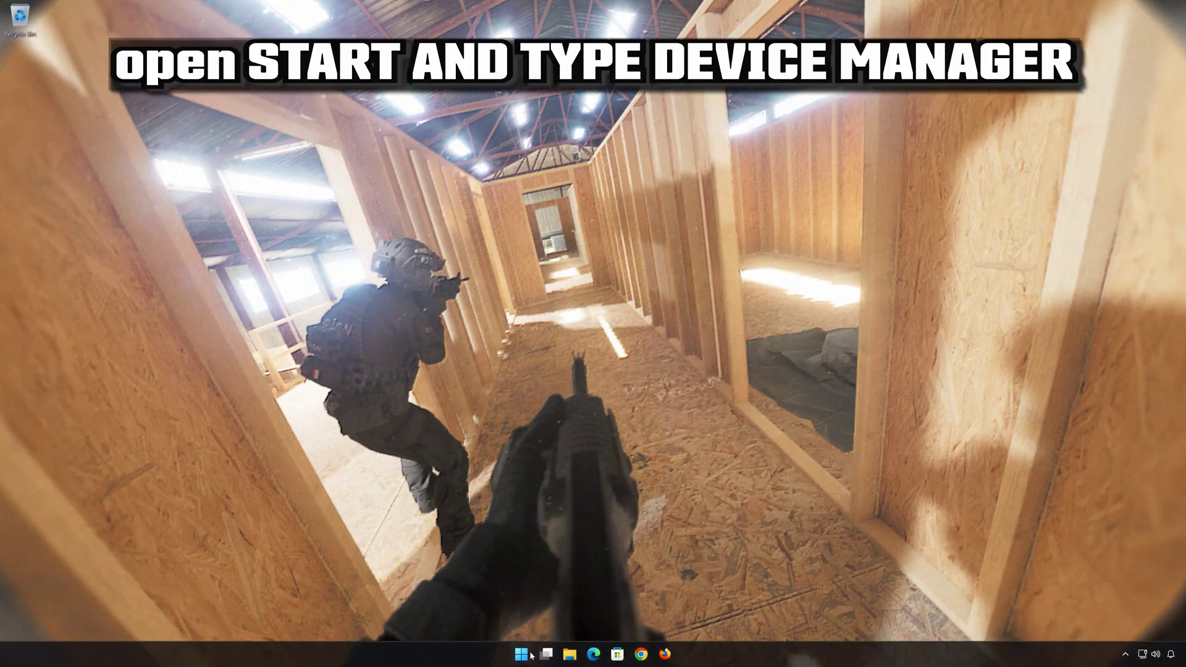
Find Device Manager by searching for "device manager", open it and move its window to the middle of the desktop
{"action": "left_click", "coordinate": [532, 655]}
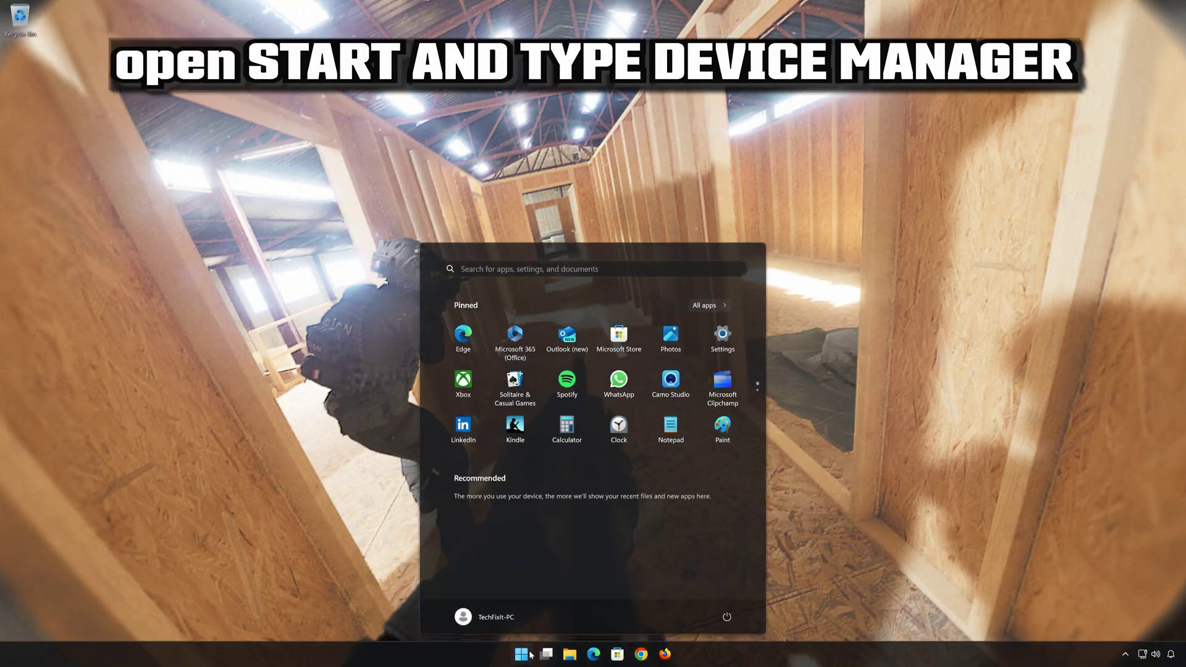
{"action": "type", "text": "device"}
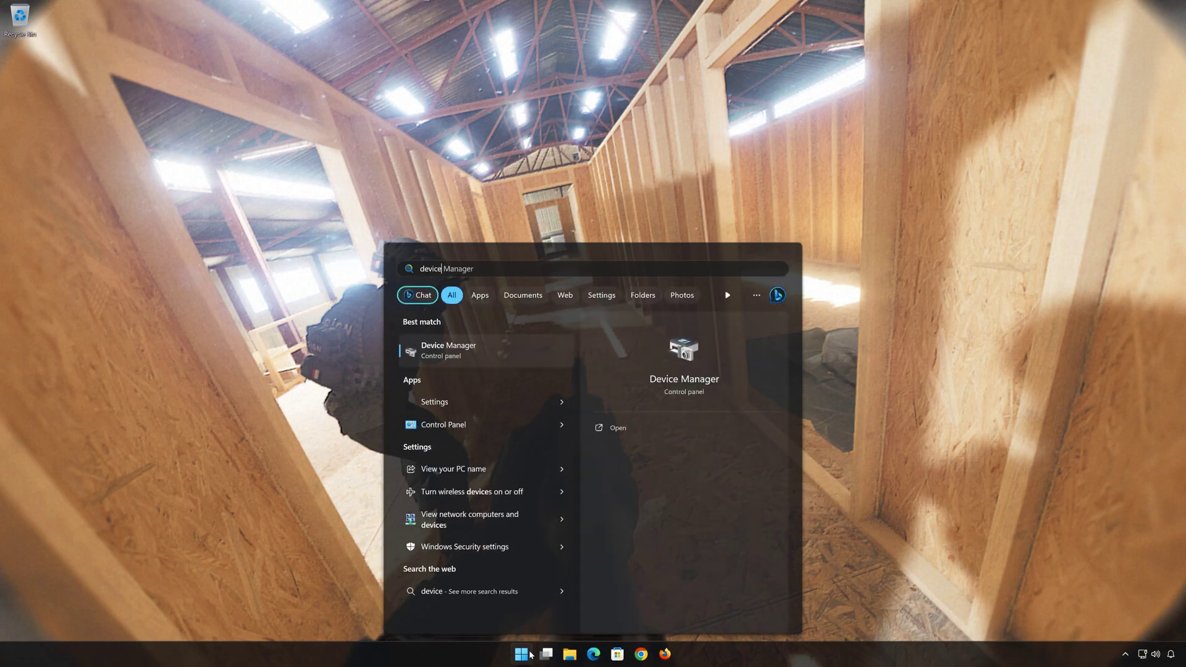
{"action": "type", "text": " manager"}
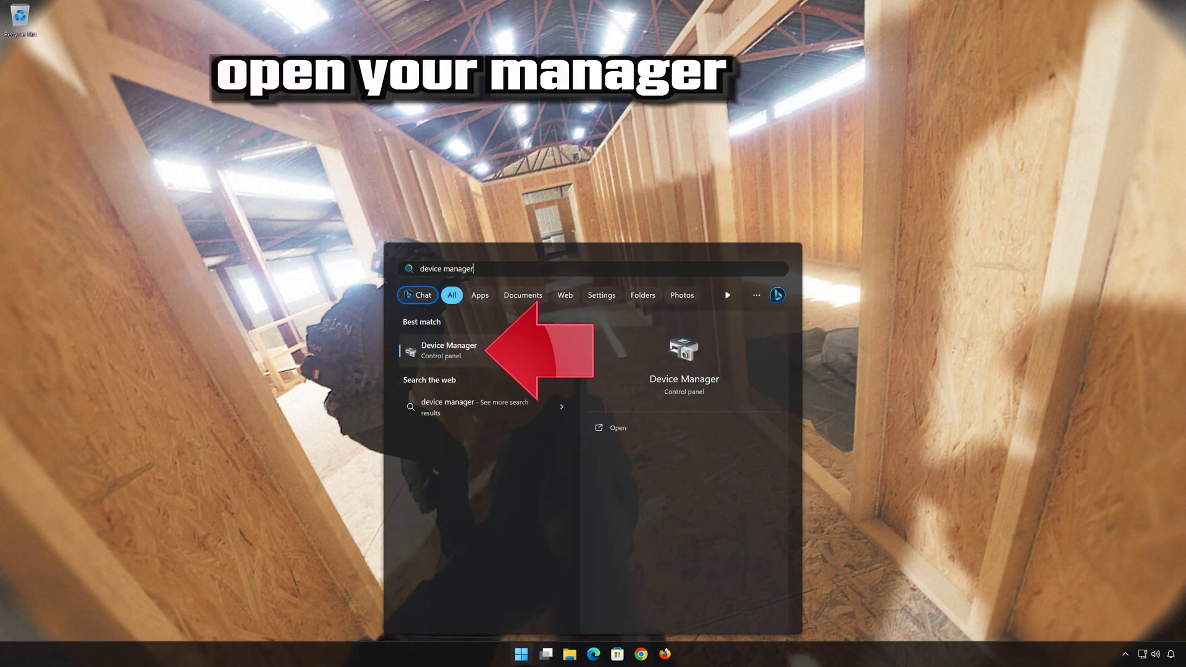
{"action": "left_click", "coordinate": [469, 354]}
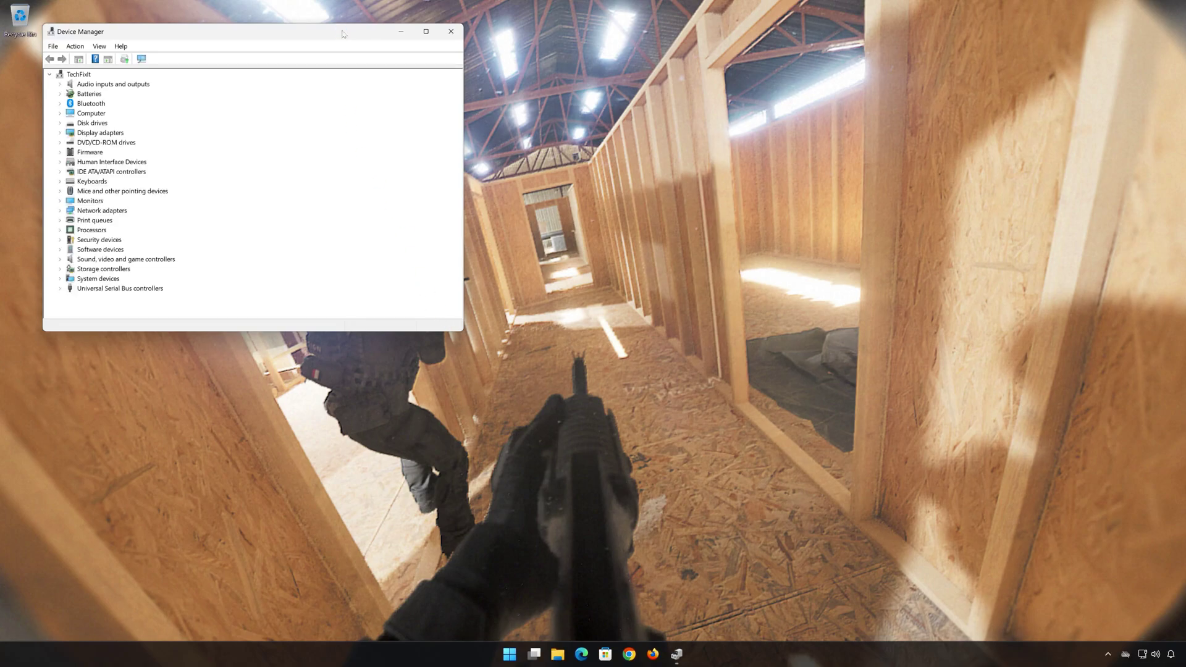
{"action": "left_click_drag", "start_coordinate": [345, 34], "coordinate": [727, 146]}
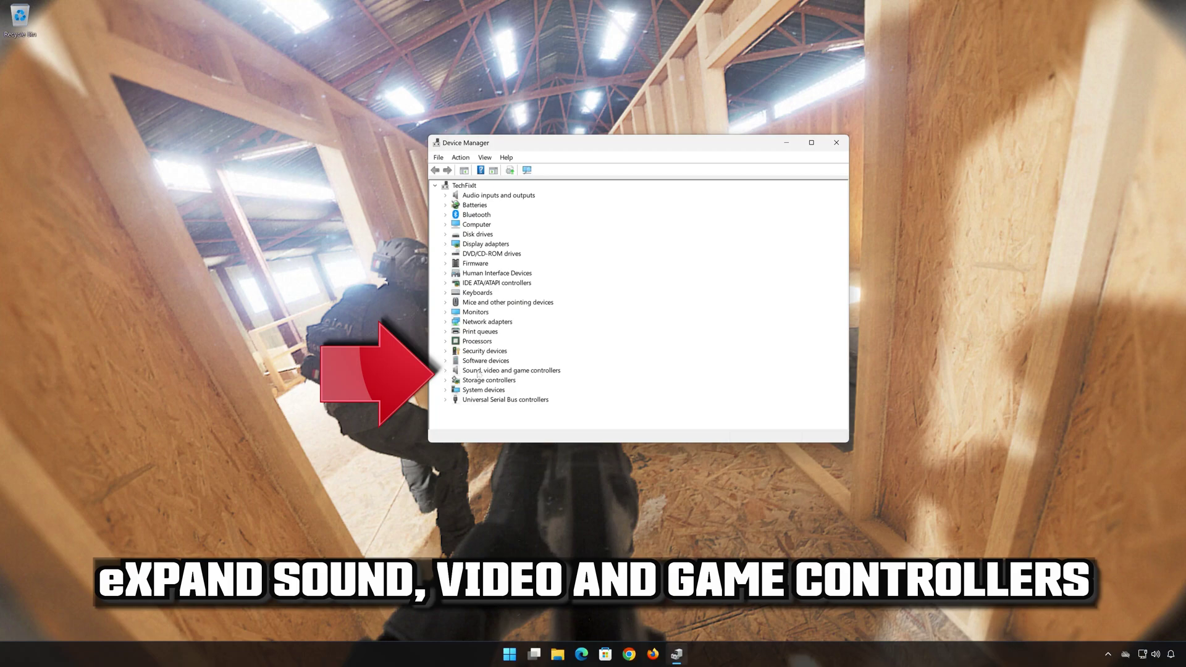
Open the driver properties of the High Definition Audio Device under Sound, video and game controllers
{"action": "left_click", "coordinate": [446, 371]}
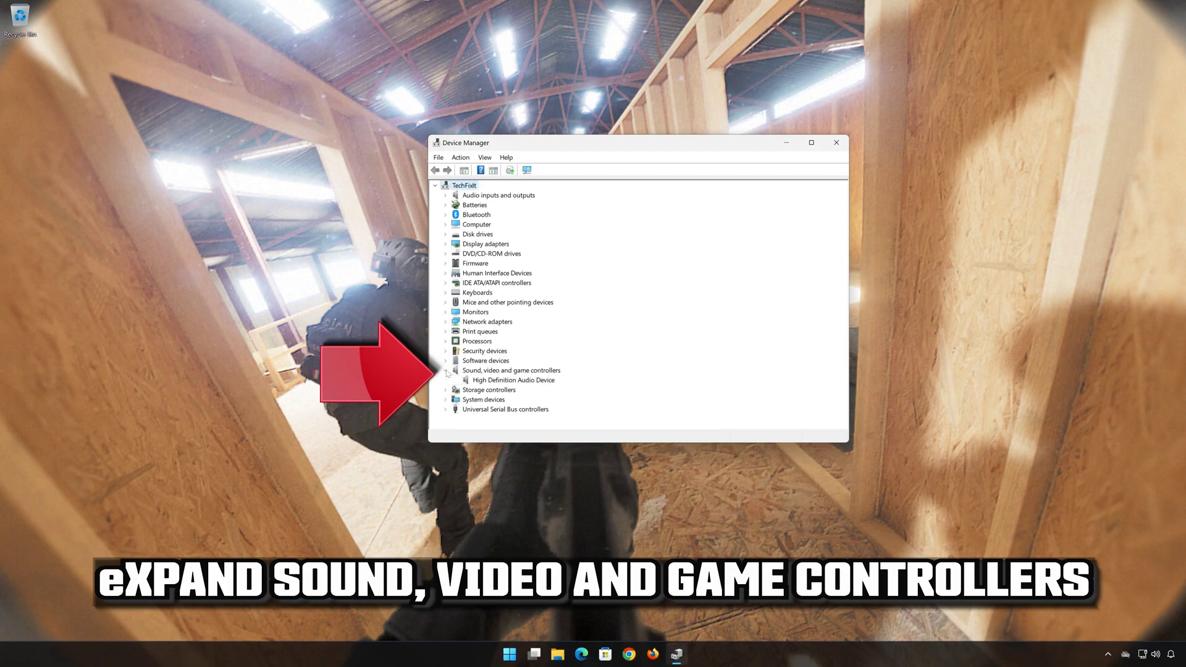
{"action": "left_click", "coordinate": [481, 381]}
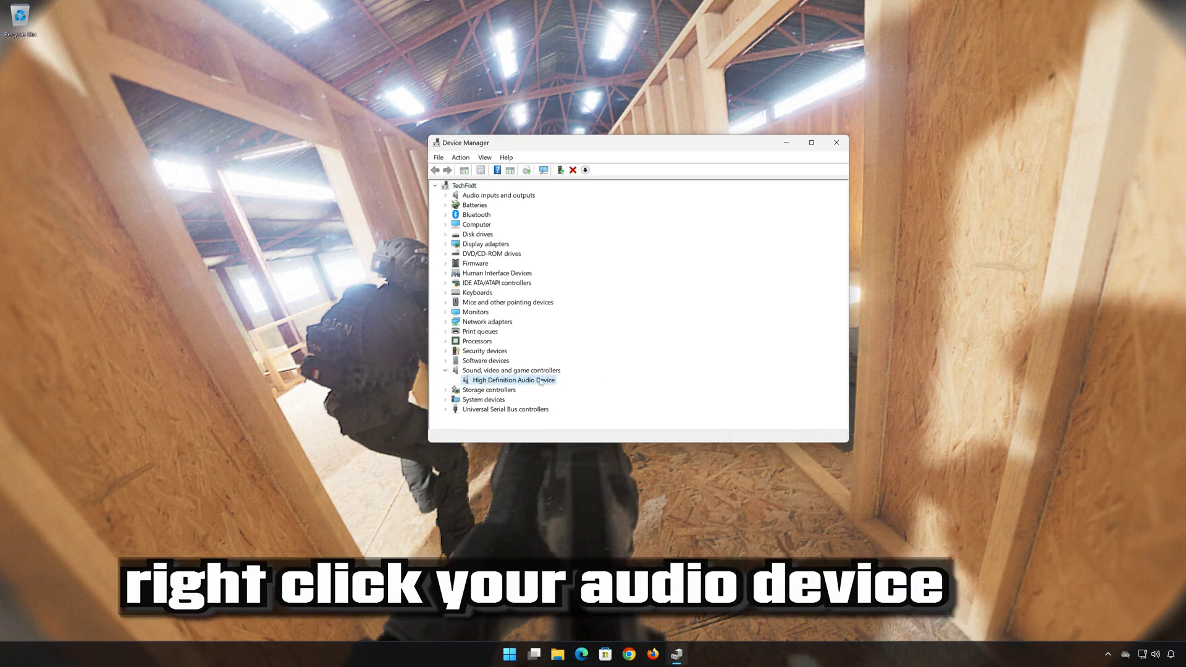
{"action": "right_click", "coordinate": [515, 381]}
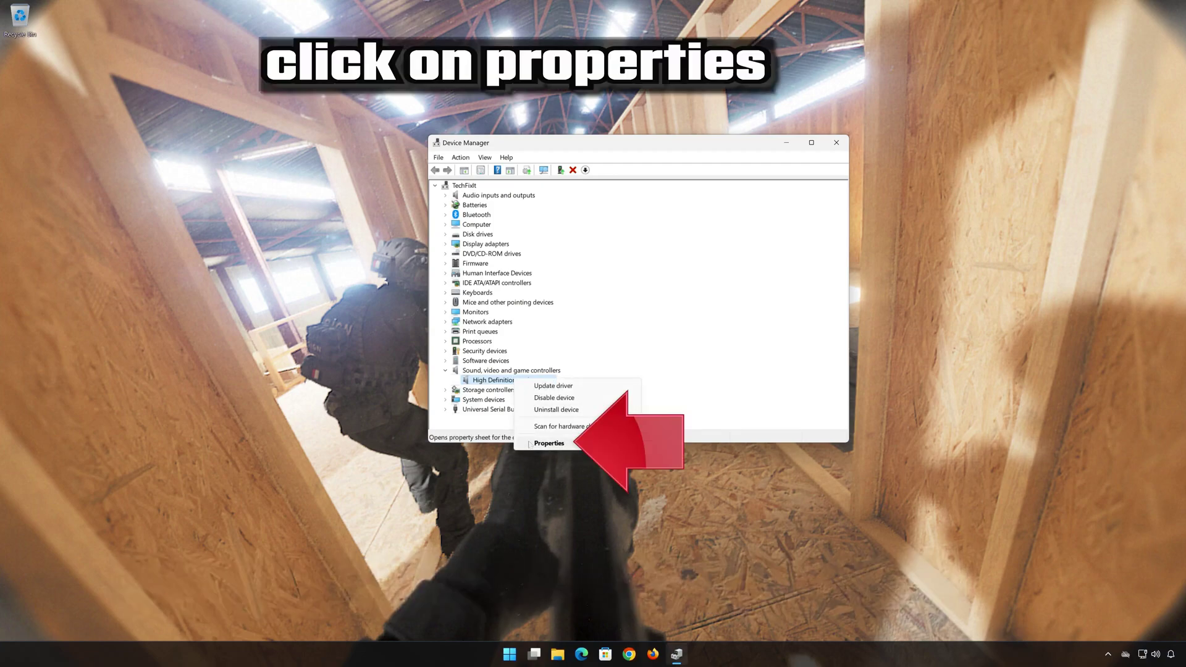
{"action": "left_click", "coordinate": [578, 445]}
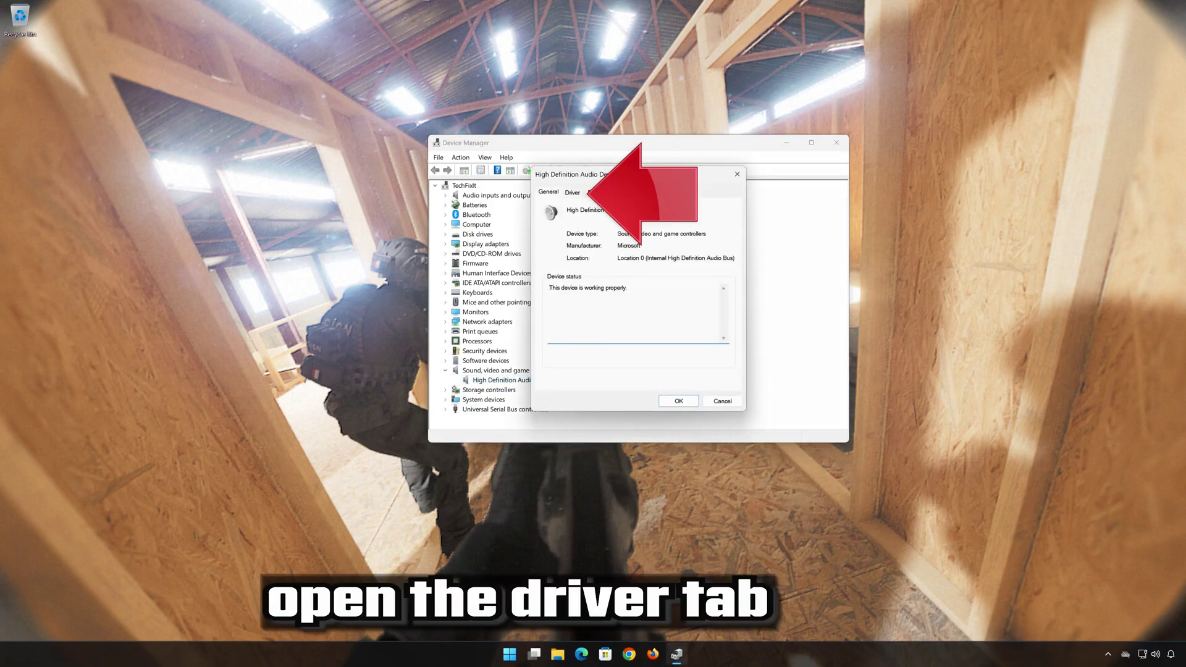
{"action": "left_click", "coordinate": [571, 193]}
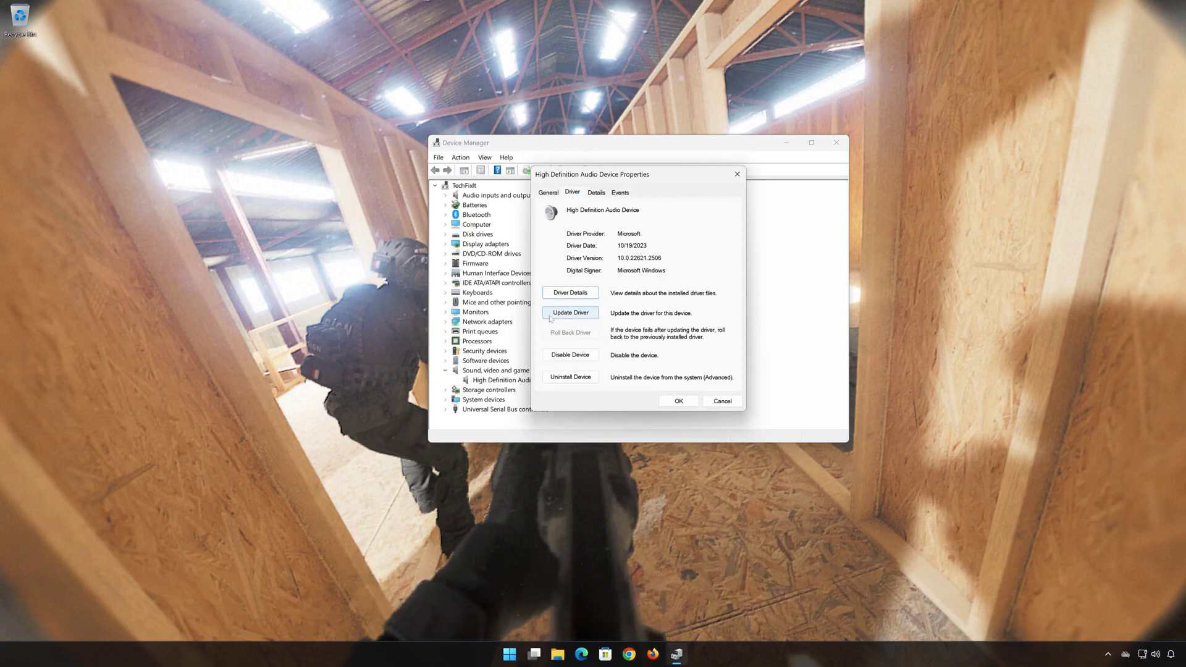
Update the driver manually from the computer's list of available drivers, installing High Definition Audio Device despite the compatibility warning
{"action": "left_click", "coordinate": [570, 313]}
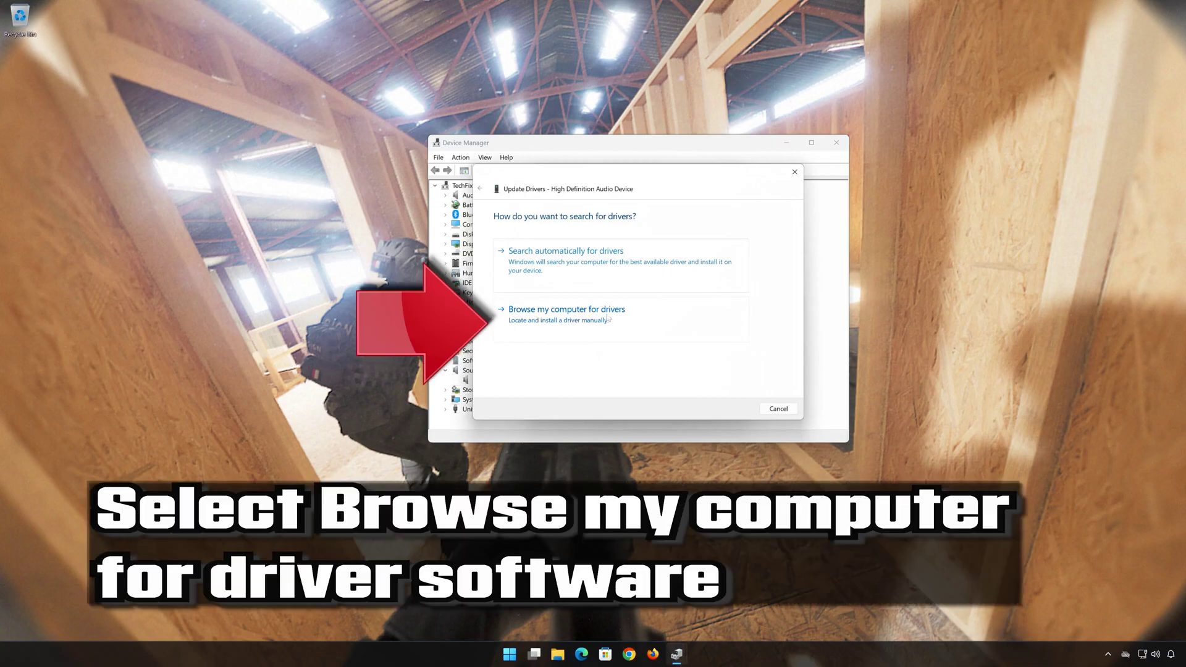
{"action": "left_click", "coordinate": [559, 320]}
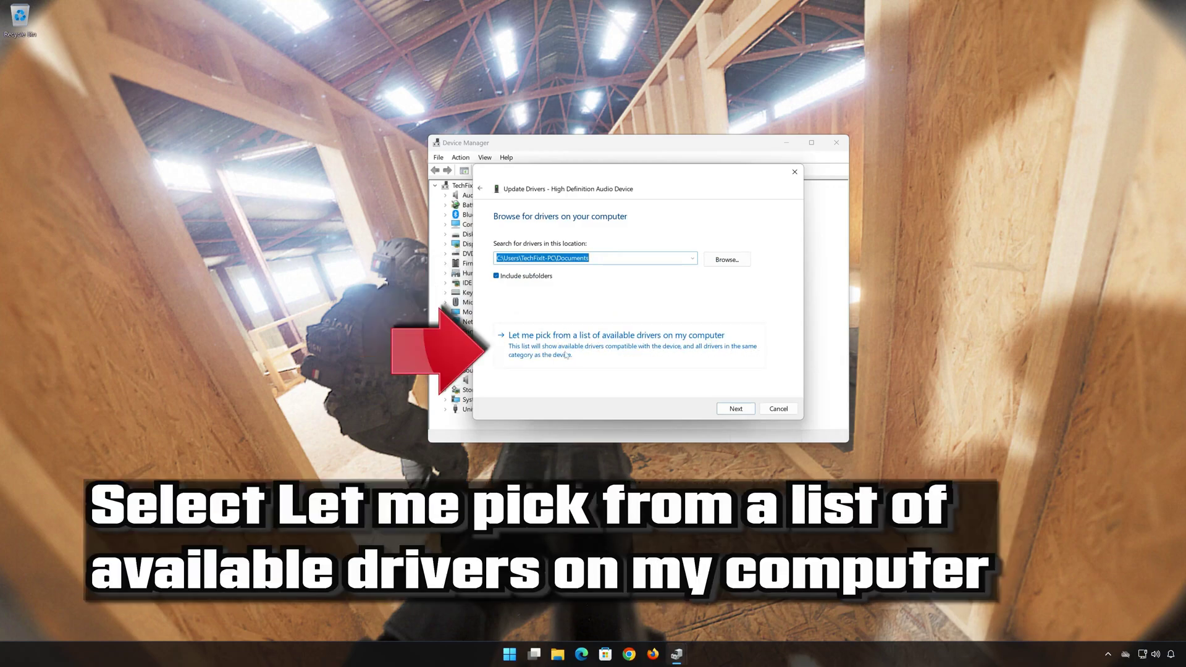
{"action": "left_click", "coordinate": [594, 354]}
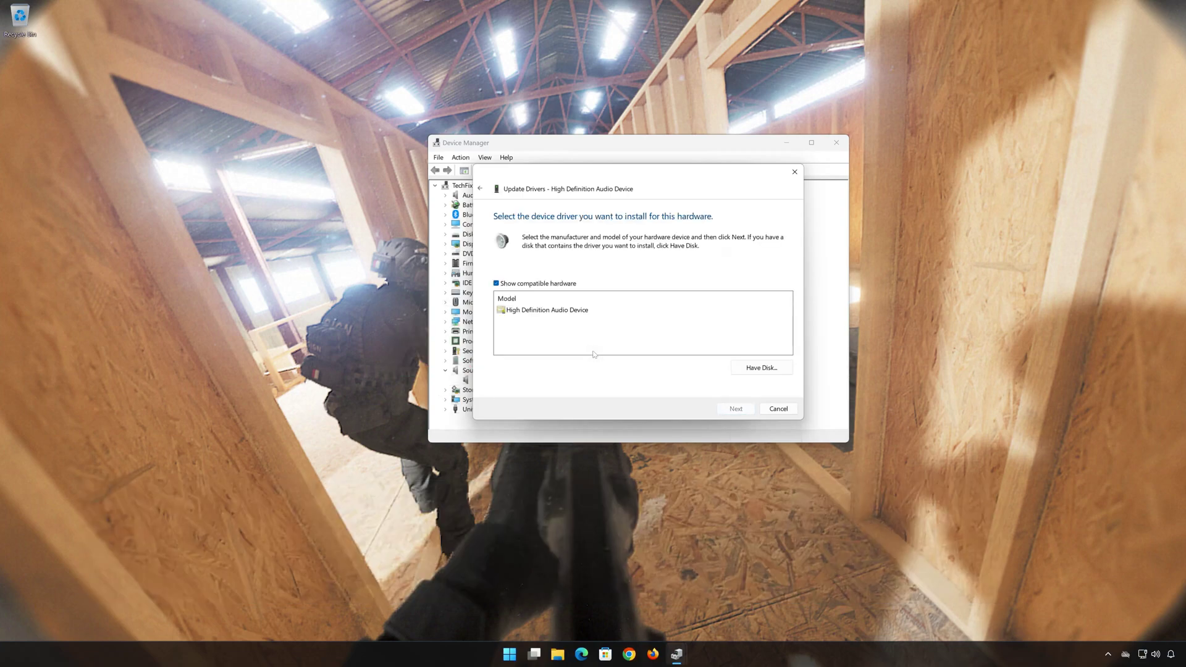
{"action": "left_click", "coordinate": [572, 314]}
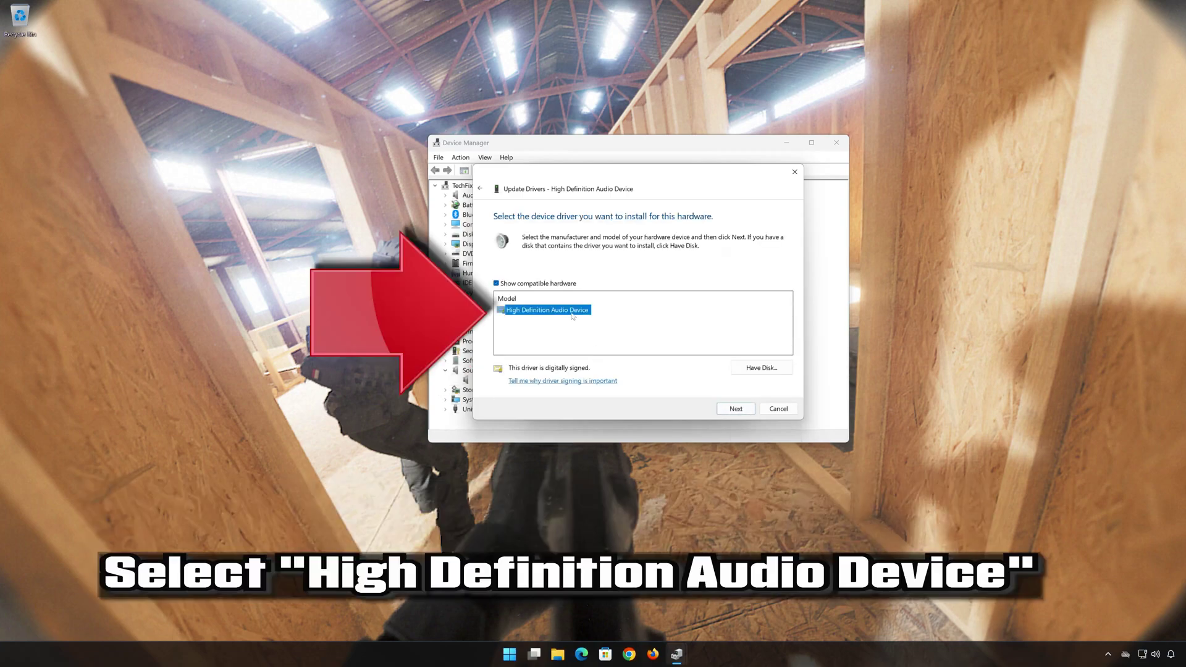
{"action": "left_click", "coordinate": [736, 411]}
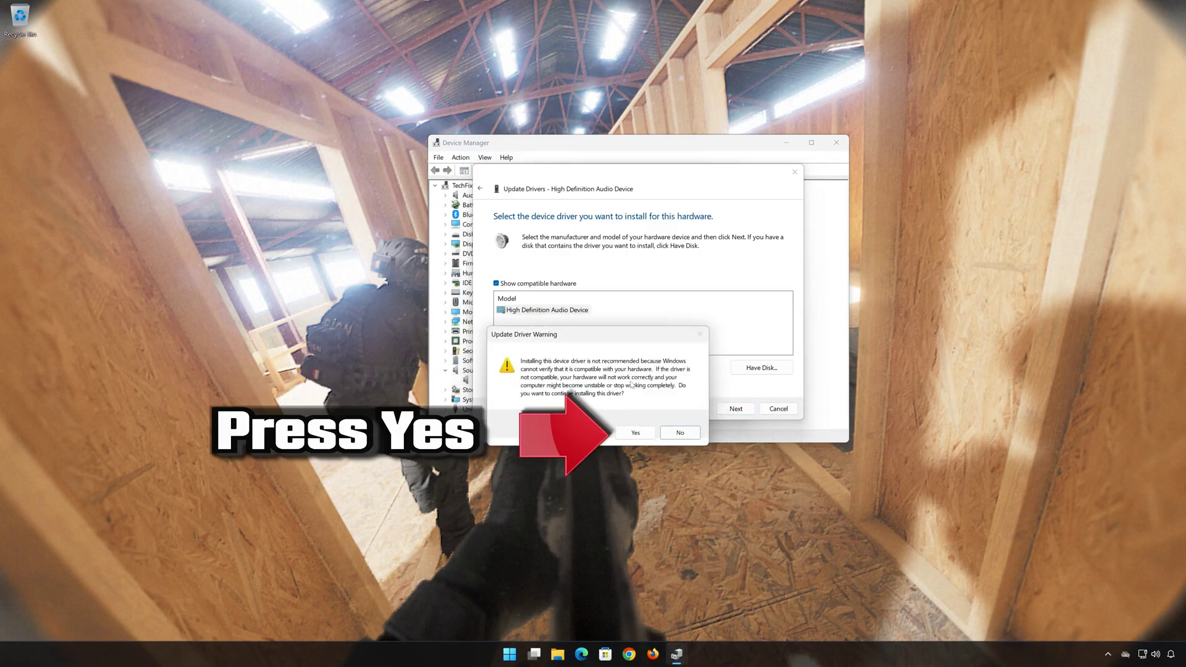
{"action": "left_click", "coordinate": [635, 433]}
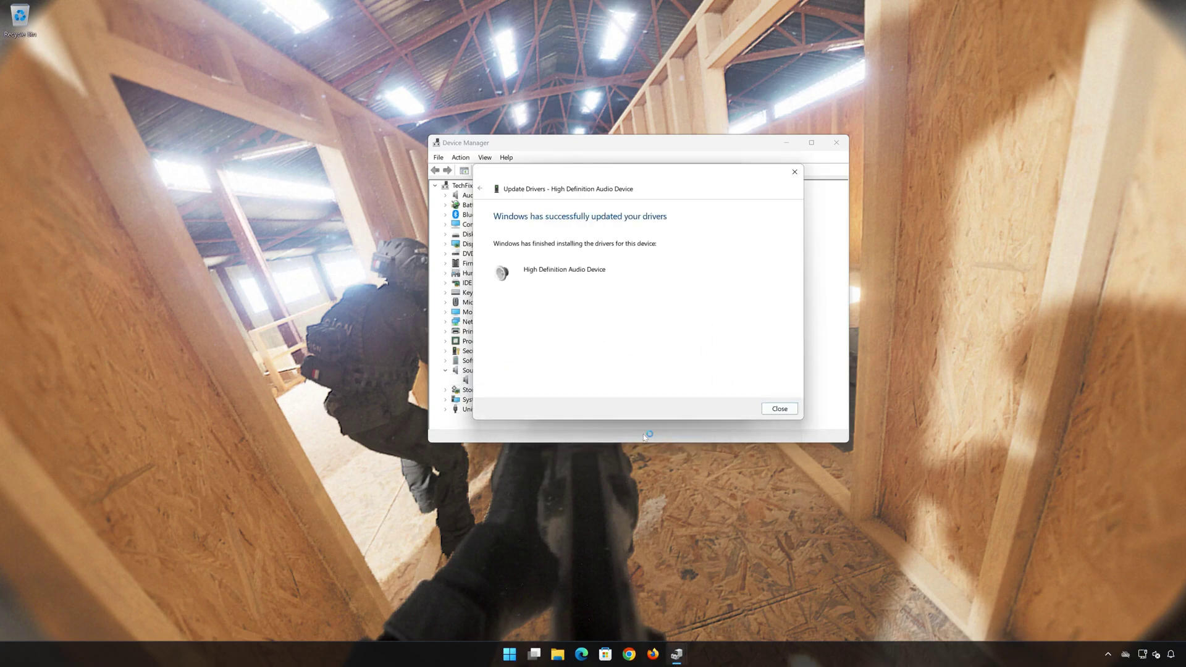
{"action": "left_click", "coordinate": [779, 409]}
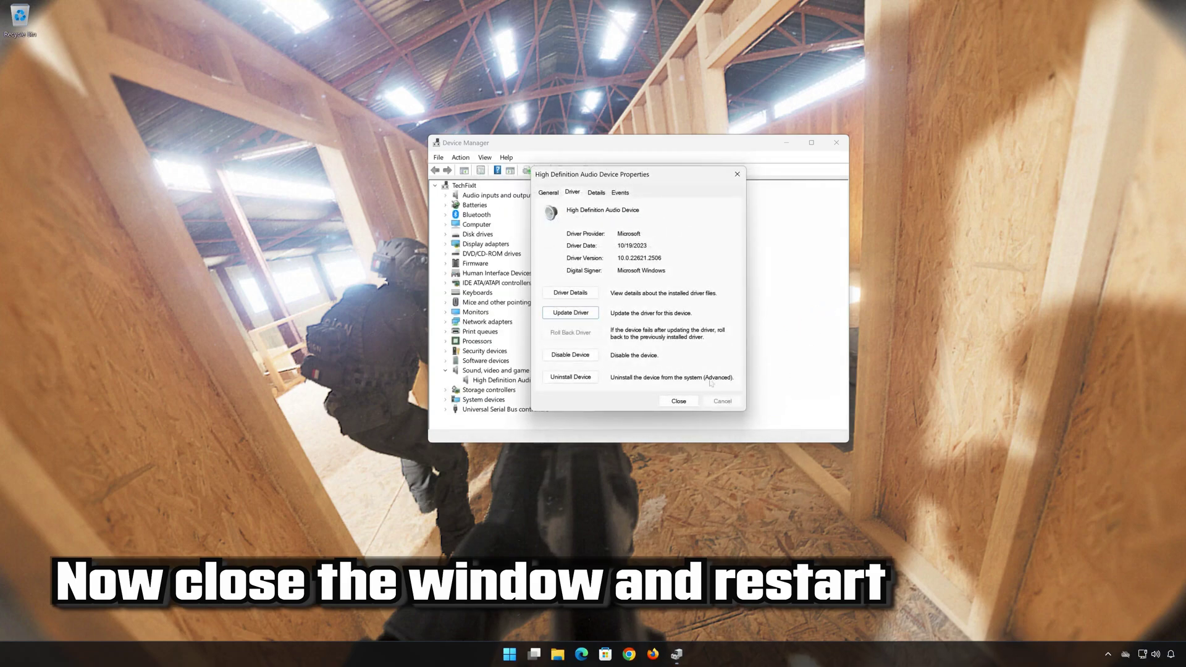
Close the audio device's properties and Device Manager, and restart the computer
{"action": "left_click", "coordinate": [678, 401]}
{"action": "left_click", "coordinate": [832, 144]}
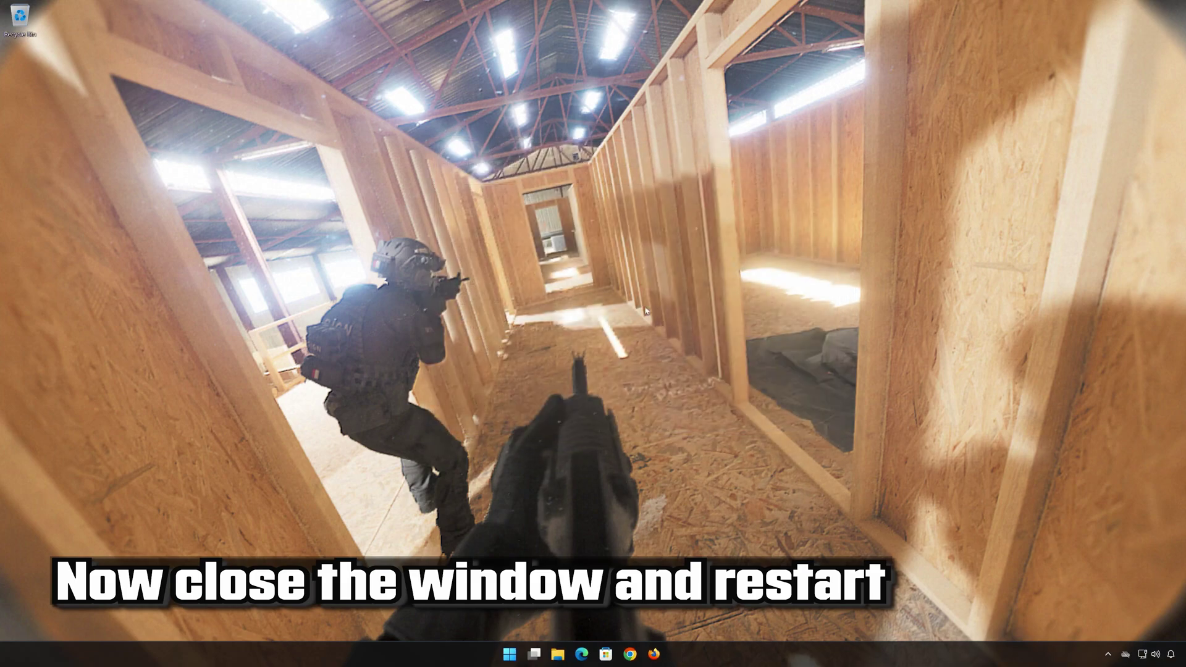
{"action": "left_click", "coordinate": [522, 654]}
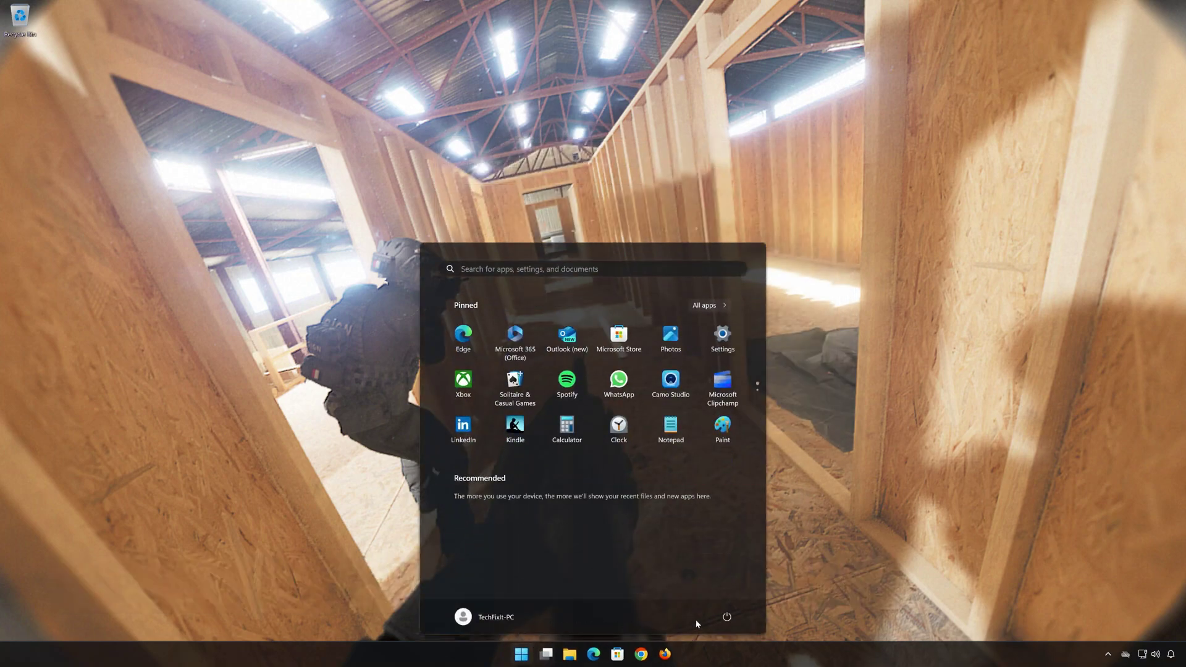
{"action": "left_click", "coordinate": [727, 617]}
{"action": "left_click", "coordinate": [720, 595]}
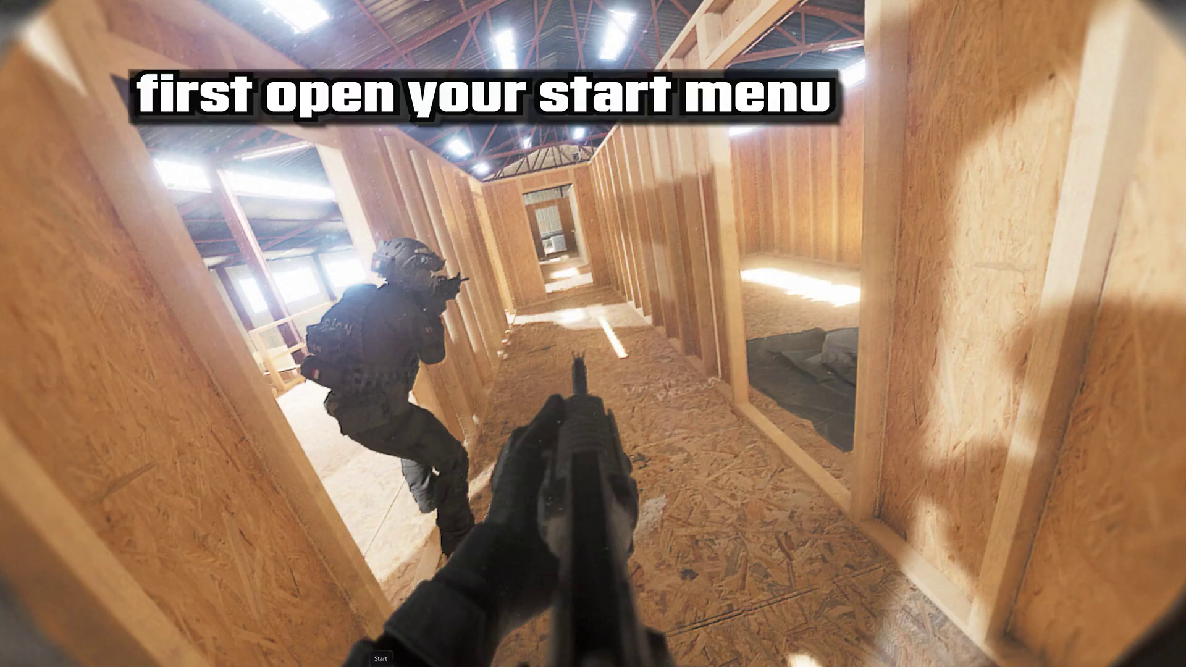
Open the system's Sound settings, view the properties of the HDV 820 headphones and return to the output device list
{"action": "key", "text": "super"}
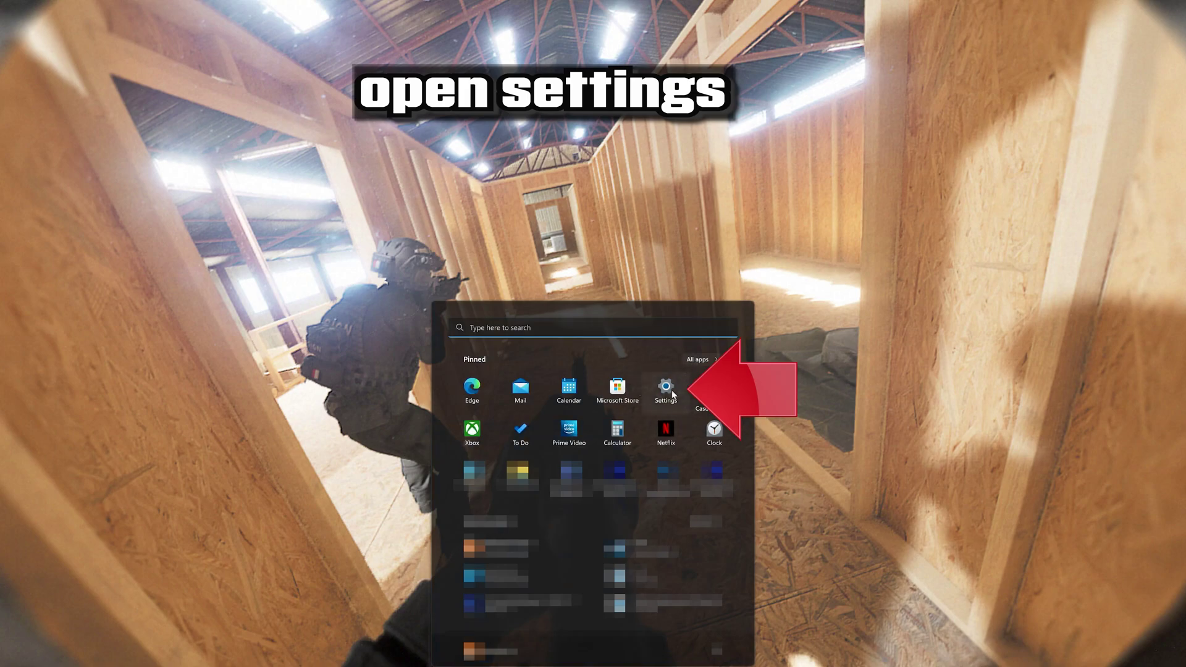
{"action": "left_click", "coordinate": [666, 389]}
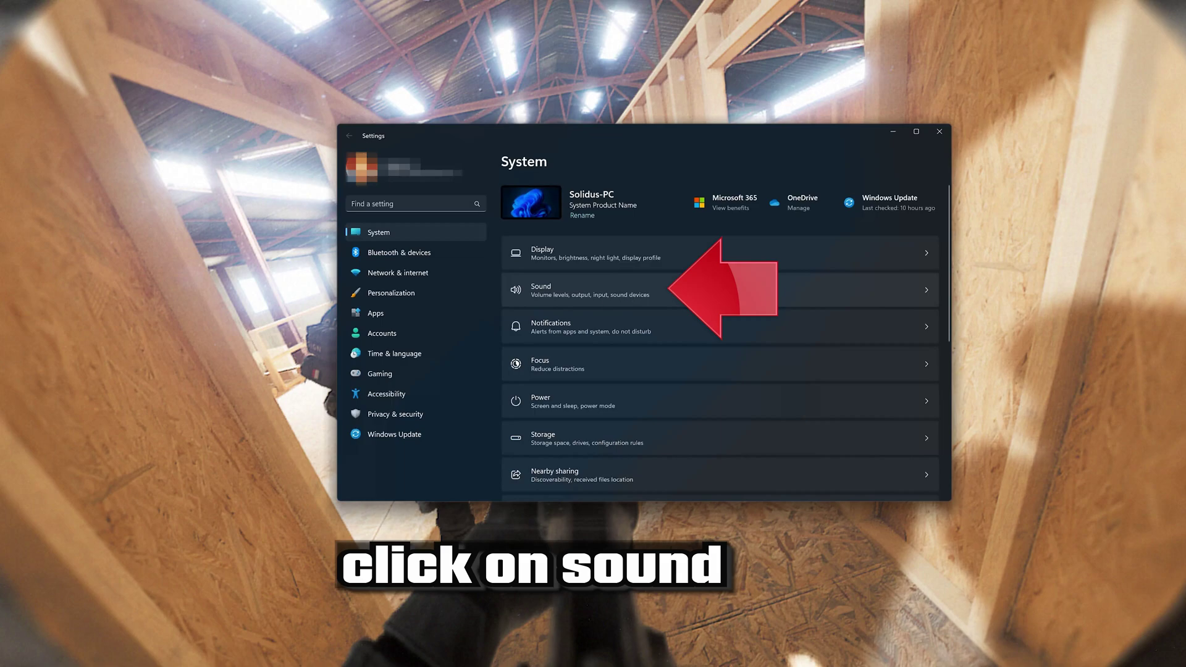
{"action": "left_click", "coordinate": [701, 291]}
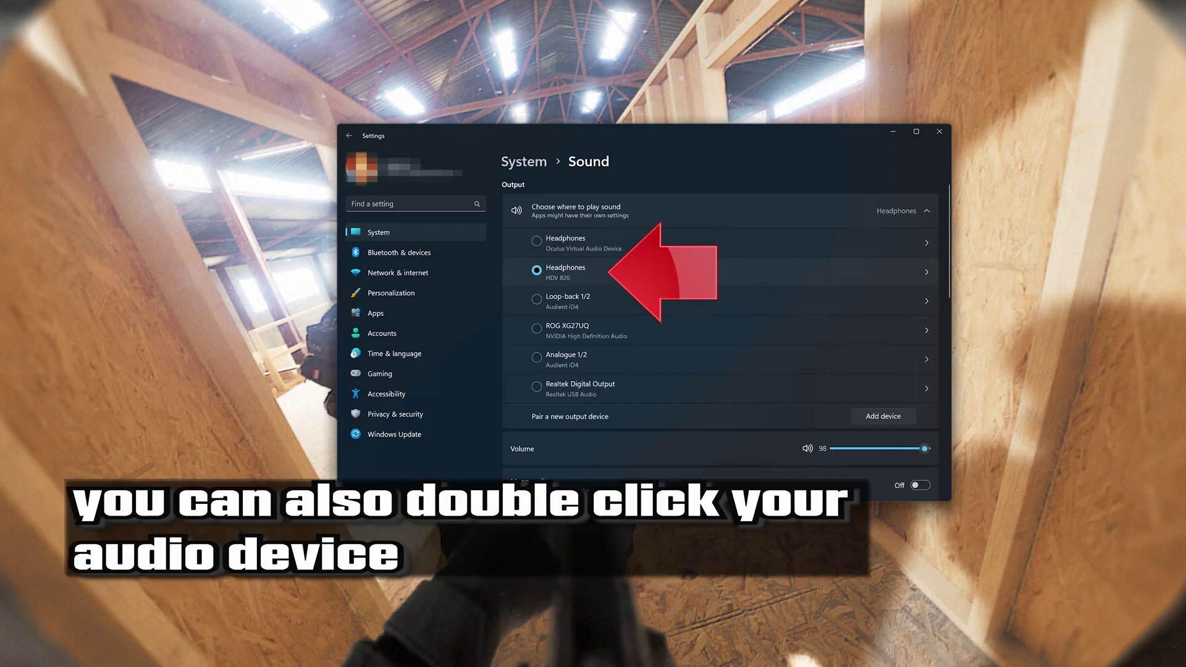
{"action": "double_click", "coordinate": [639, 271]}
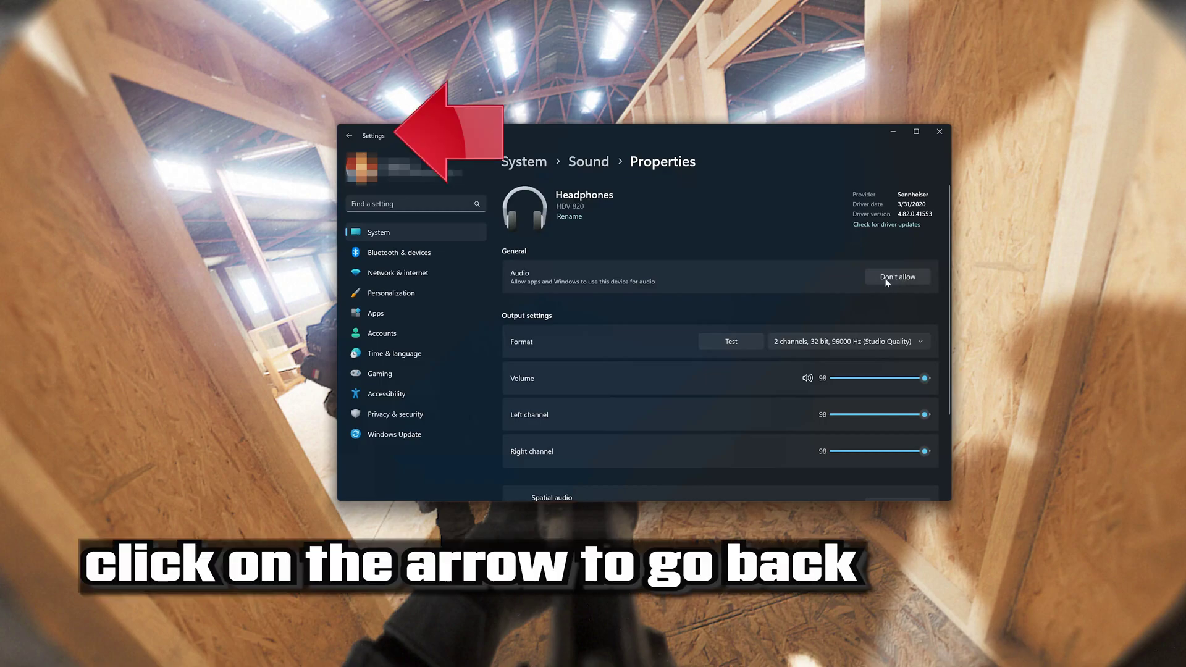
{"action": "left_click", "coordinate": [350, 136]}
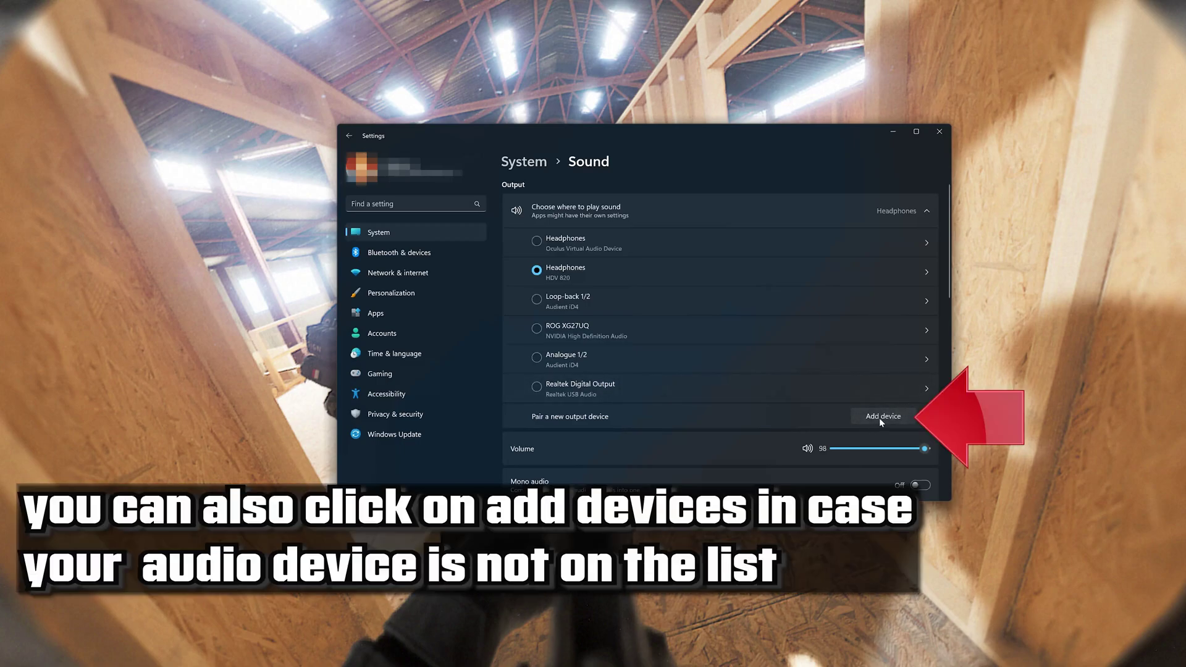
View the device types offered for pairing a new output device, cancel without adding one and close Settings
{"action": "left_click", "coordinate": [881, 419]}
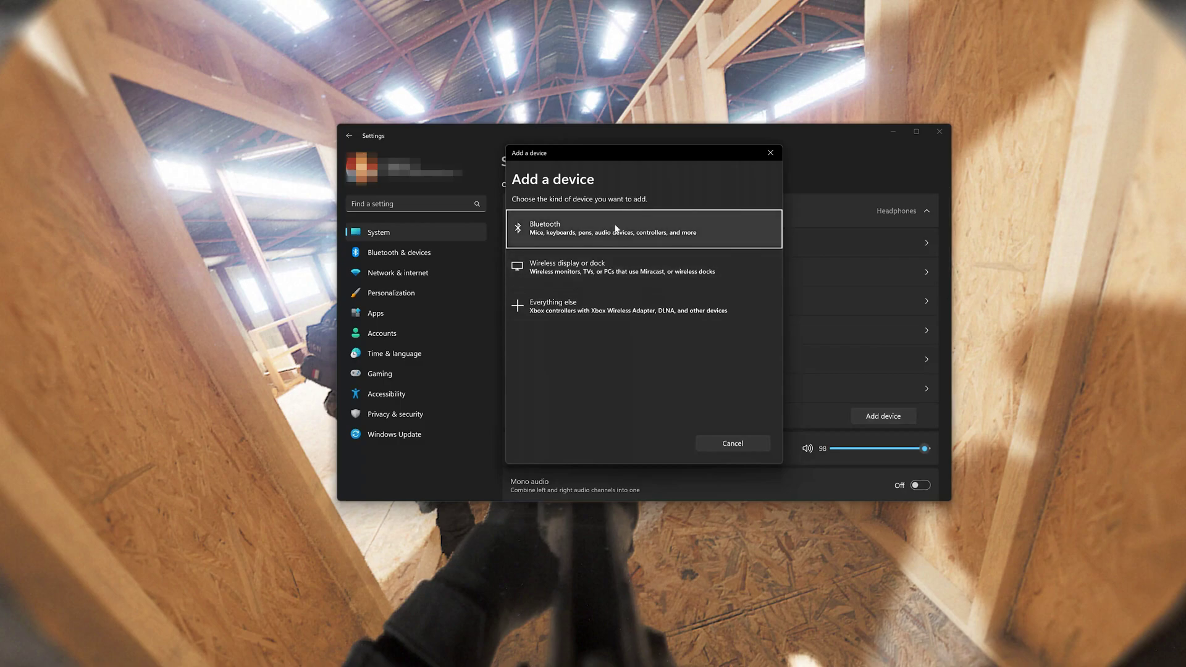
{"action": "left_click", "coordinate": [763, 154]}
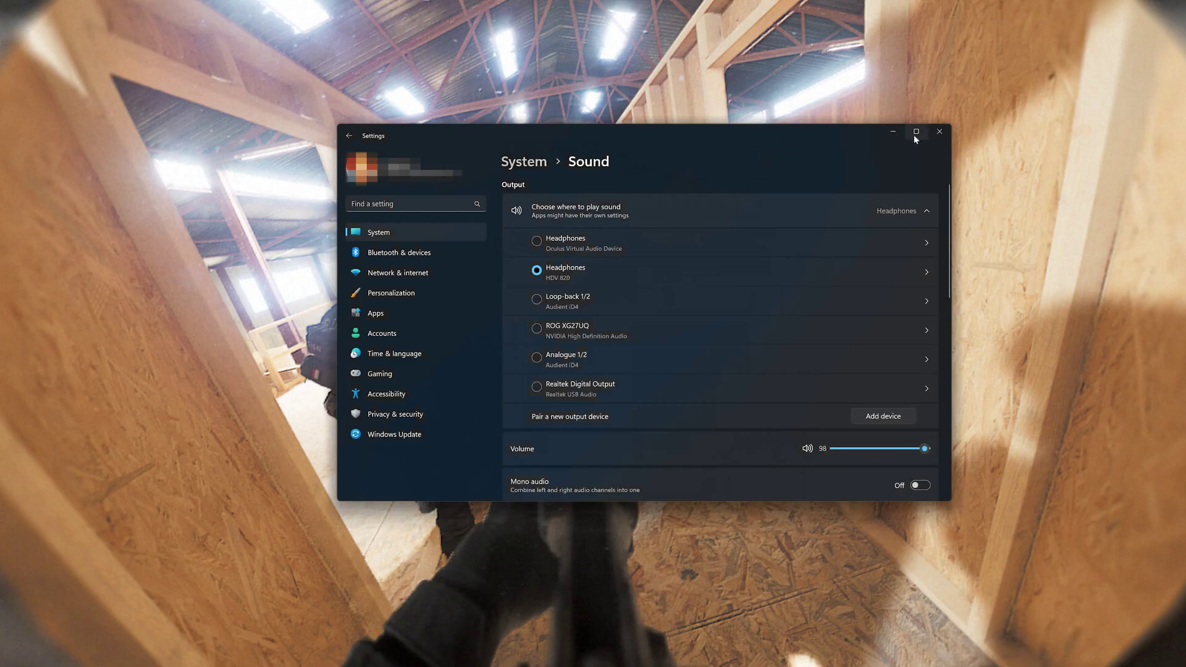
{"action": "left_click", "coordinate": [940, 131]}
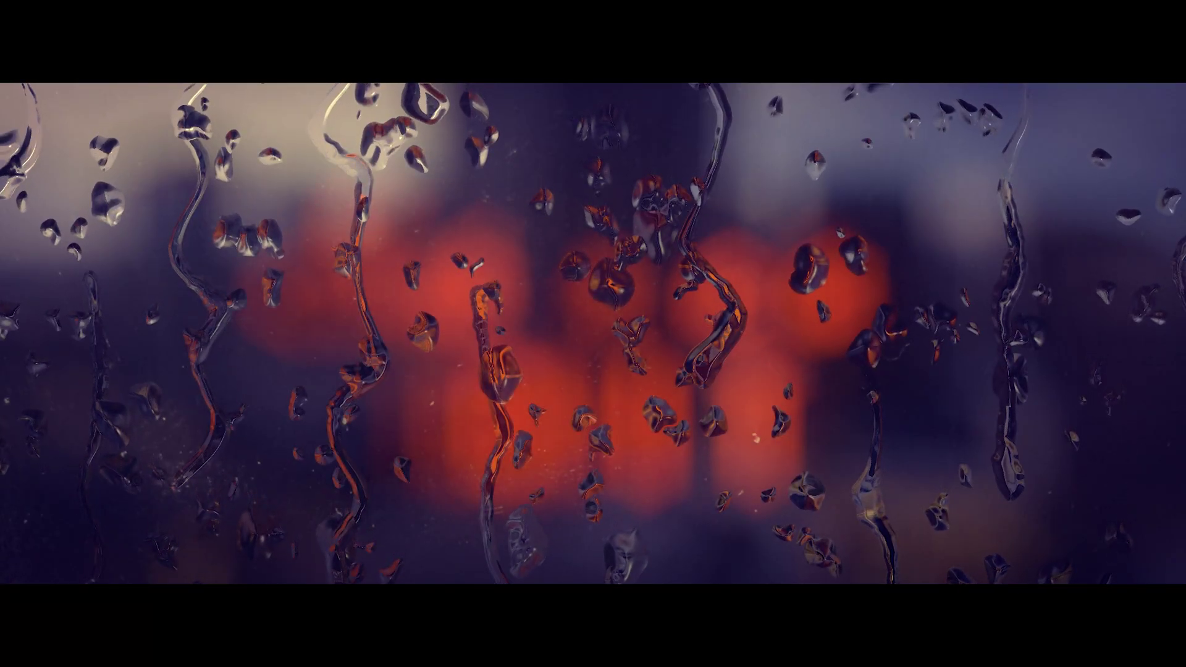